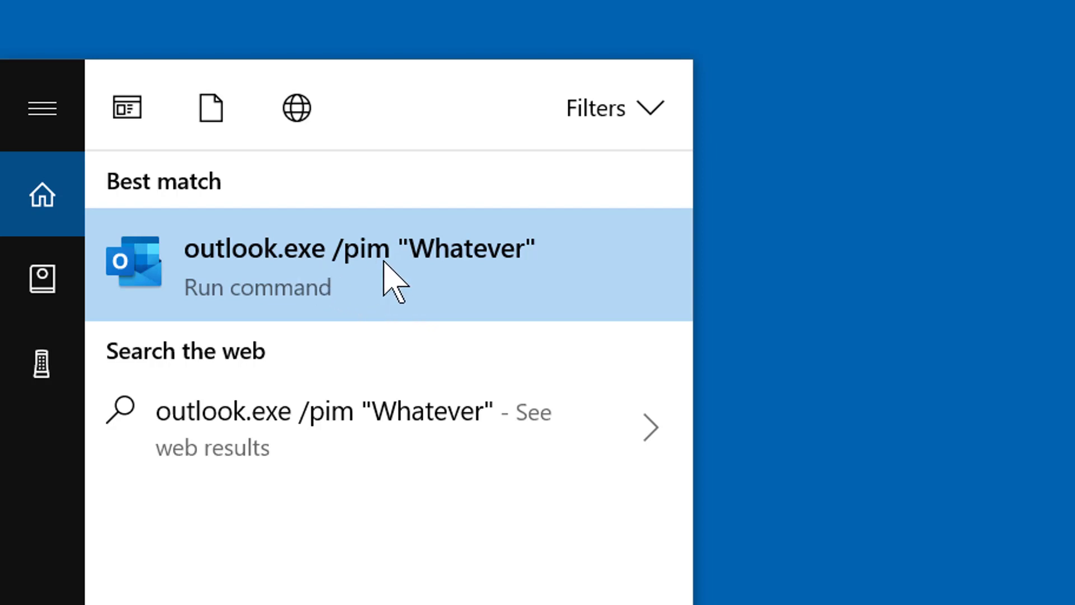
Run the command outlook.exe /pim "Whatever" to start Outlook with a new profile, and go to the contacts area
click(327, 259)
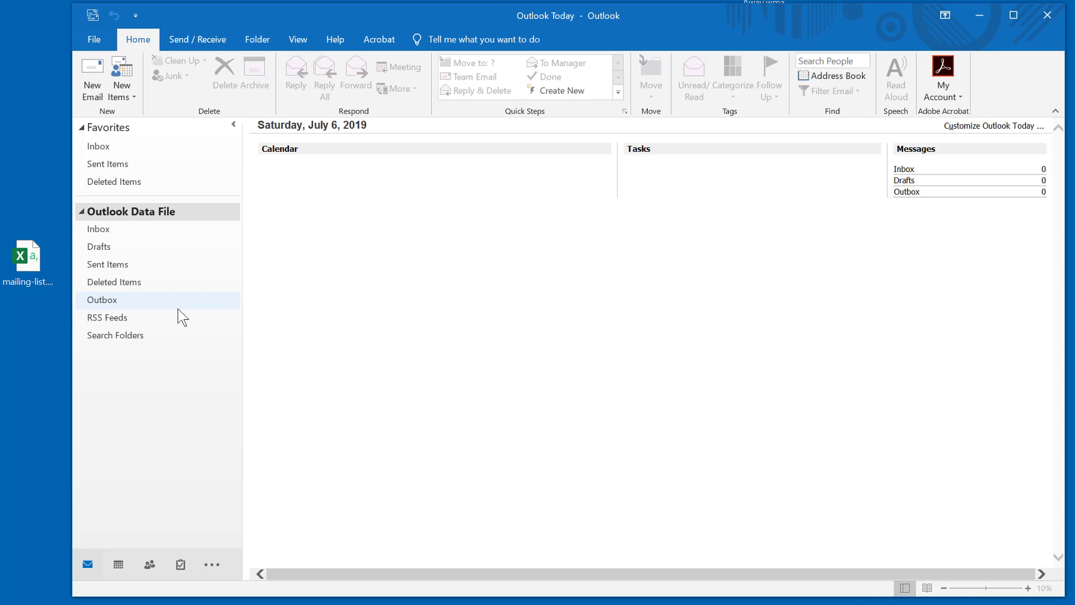
mouse_move(149, 571)
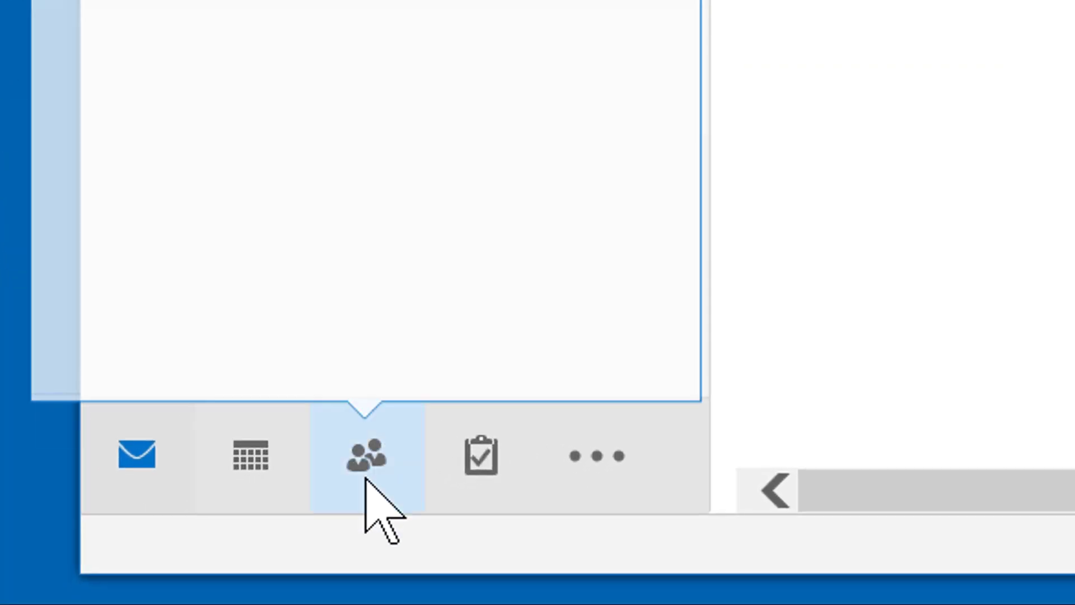
mouse_move(368, 458)
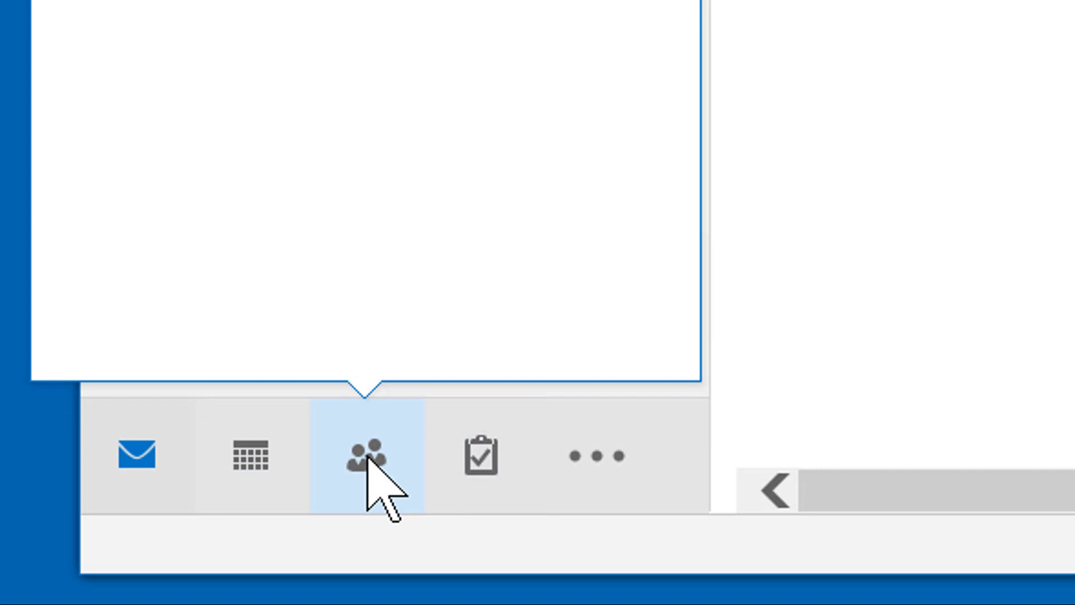
click(368, 458)
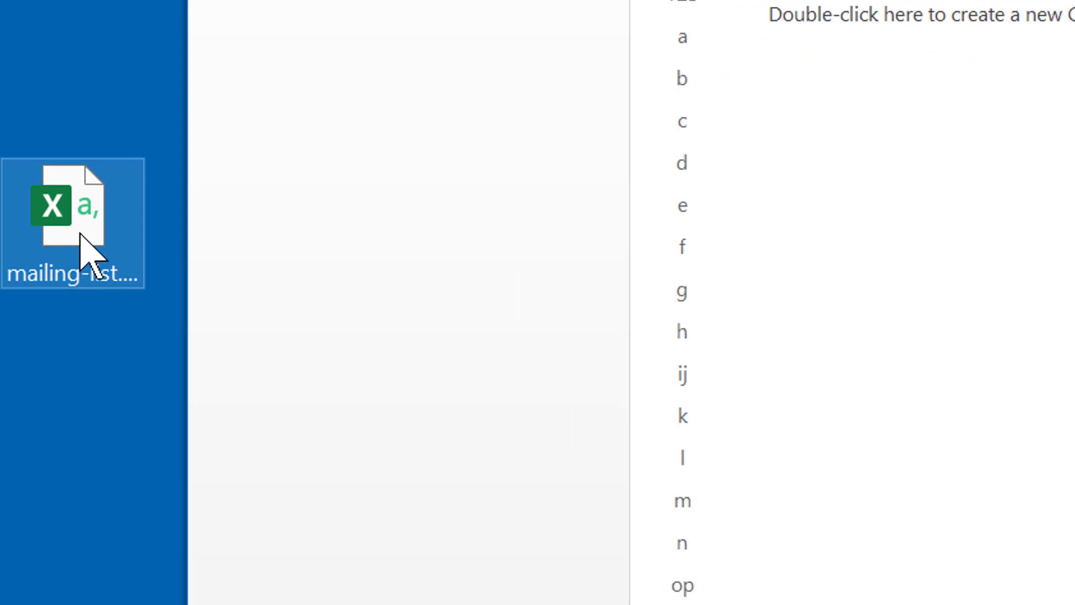
View the web page offering the example mailing list .csv file, and close the browser to return to the contacts
click(80, 234)
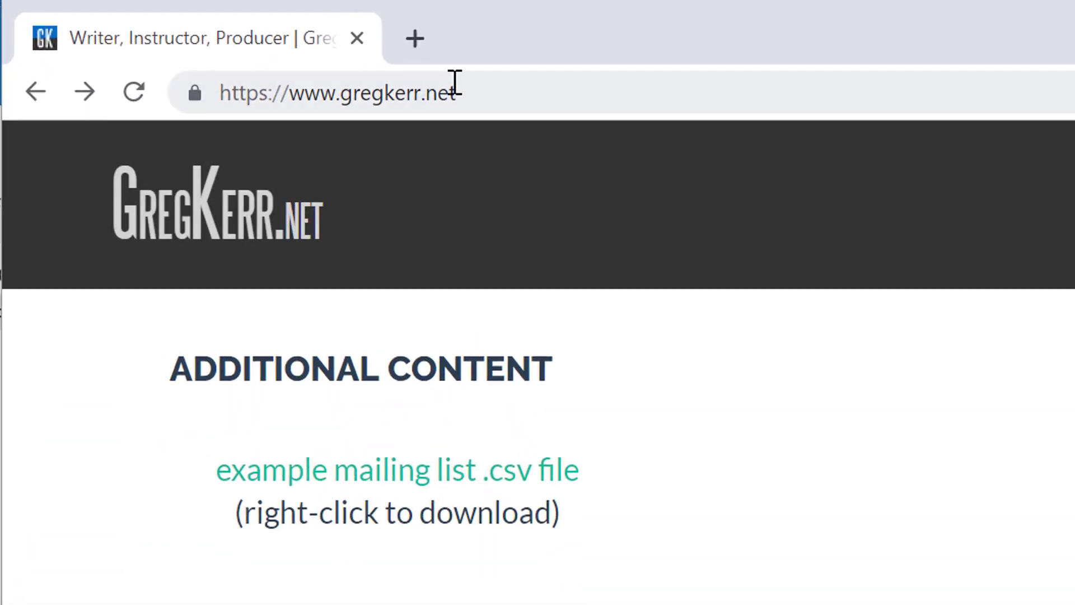
click(325, 43)
click(822, 431)
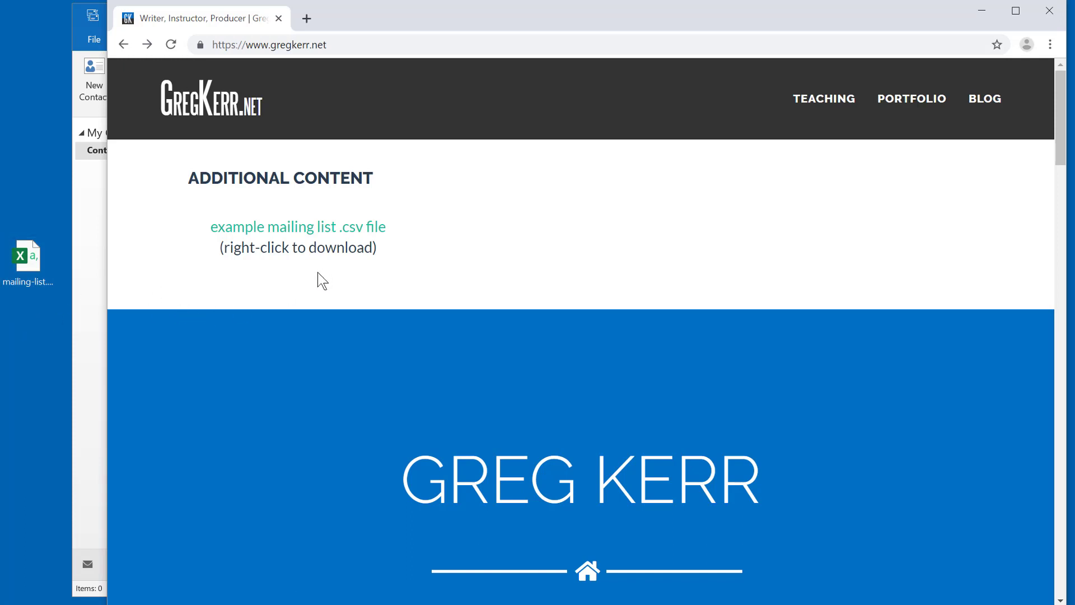
key(alt+F4)
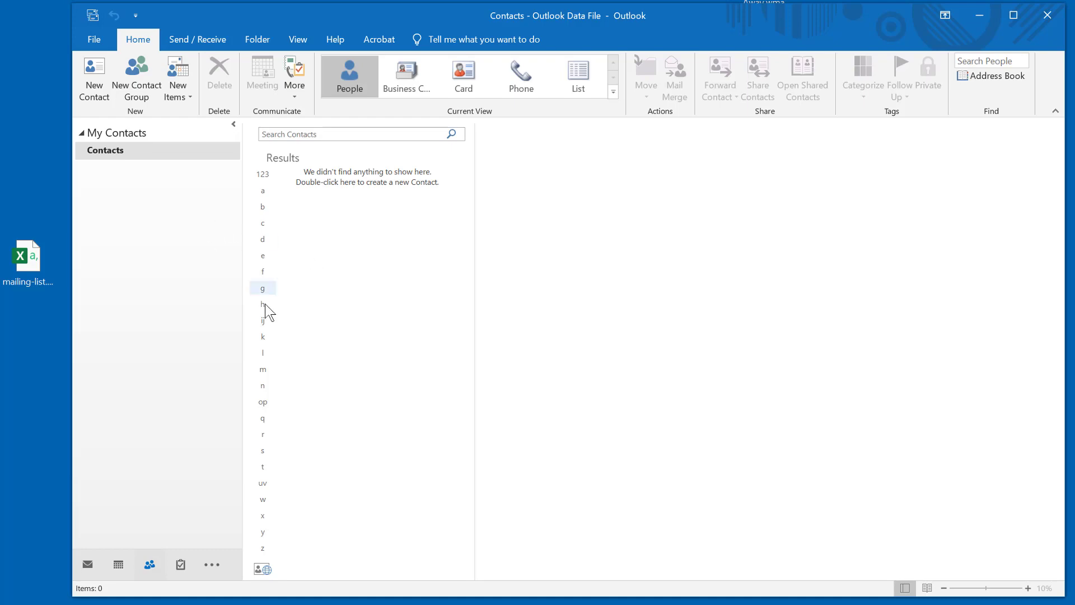
Start the Import and Export Wizard to import from another program or file, with Comma Separated Values as the file type
click(102, 48)
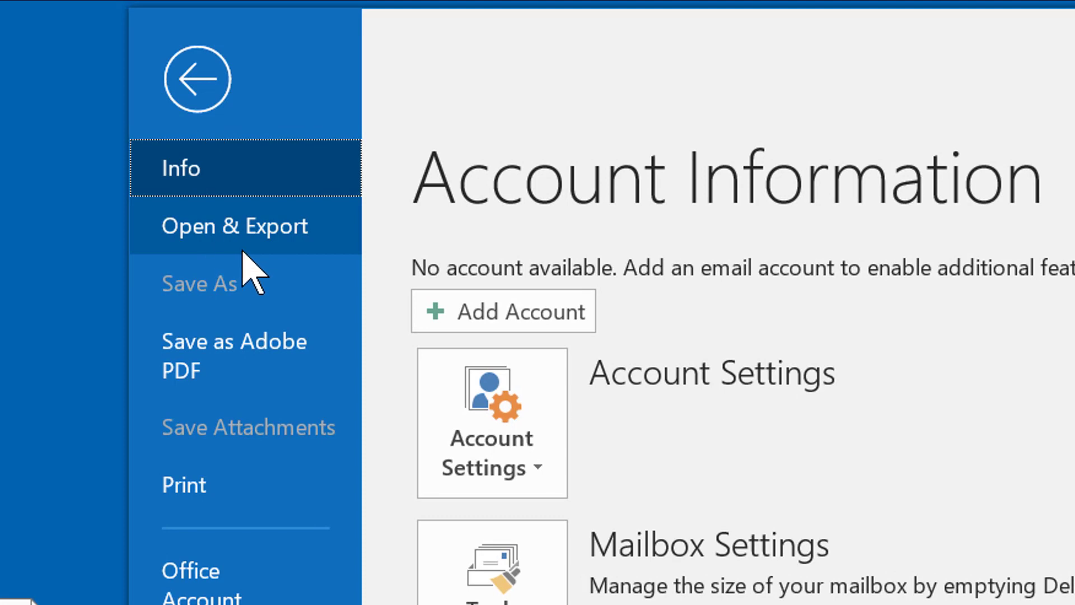
click(205, 226)
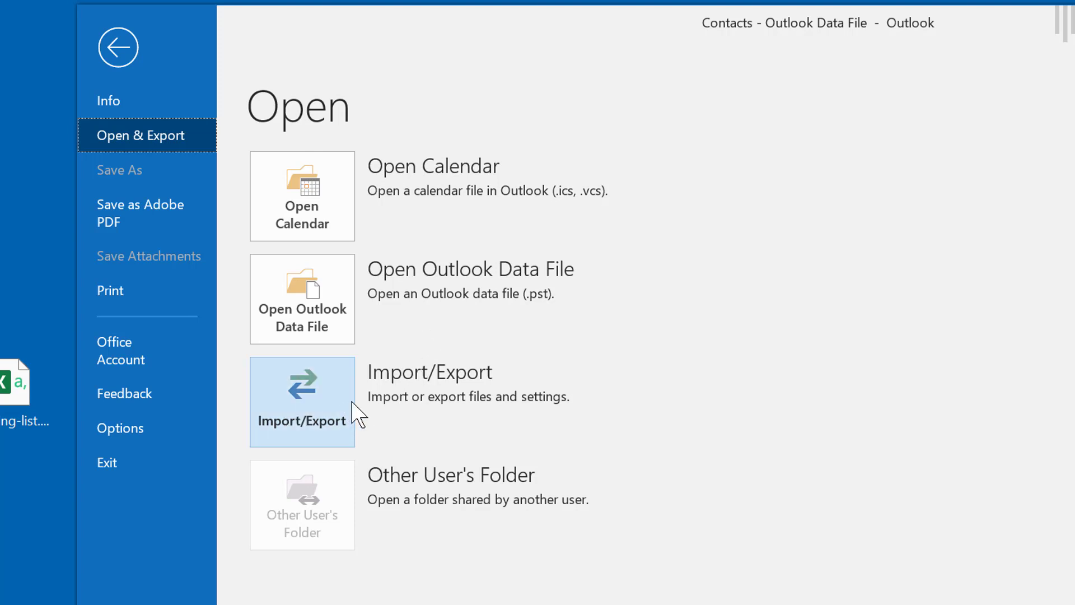
click(318, 409)
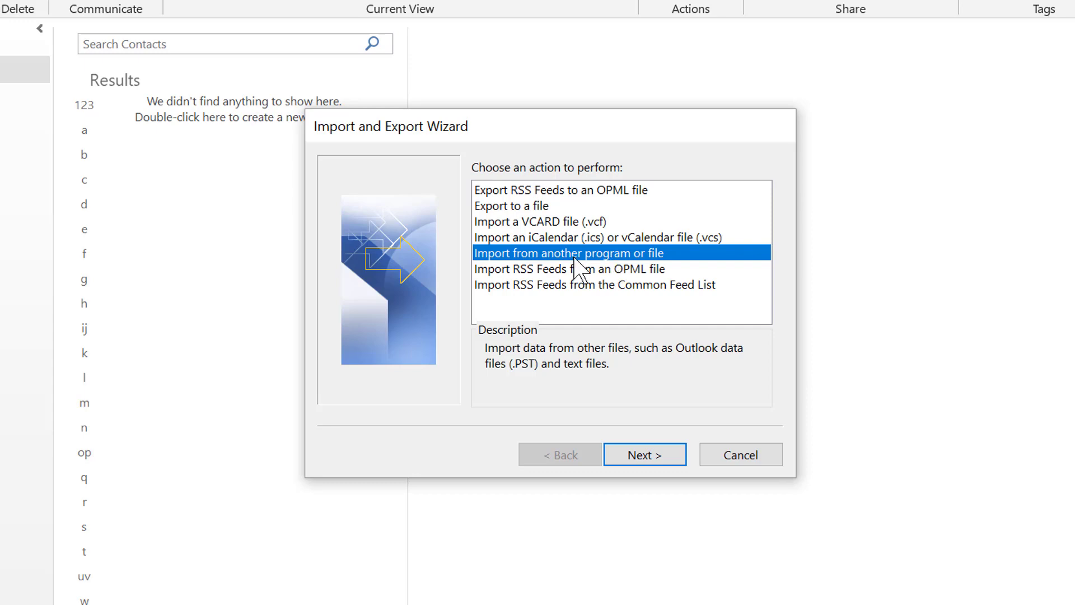
click(644, 455)
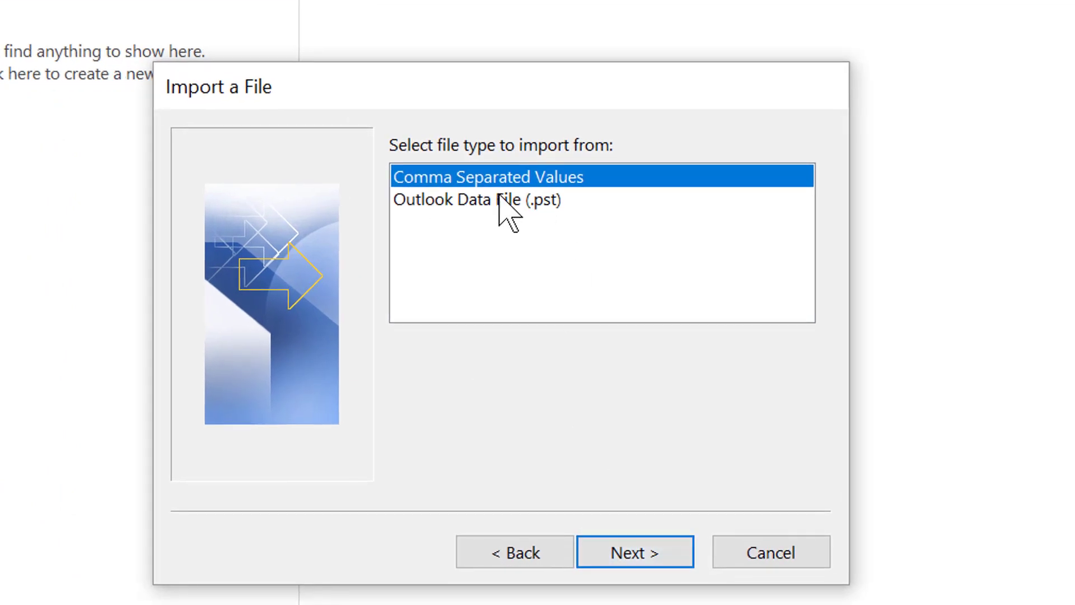
click(619, 551)
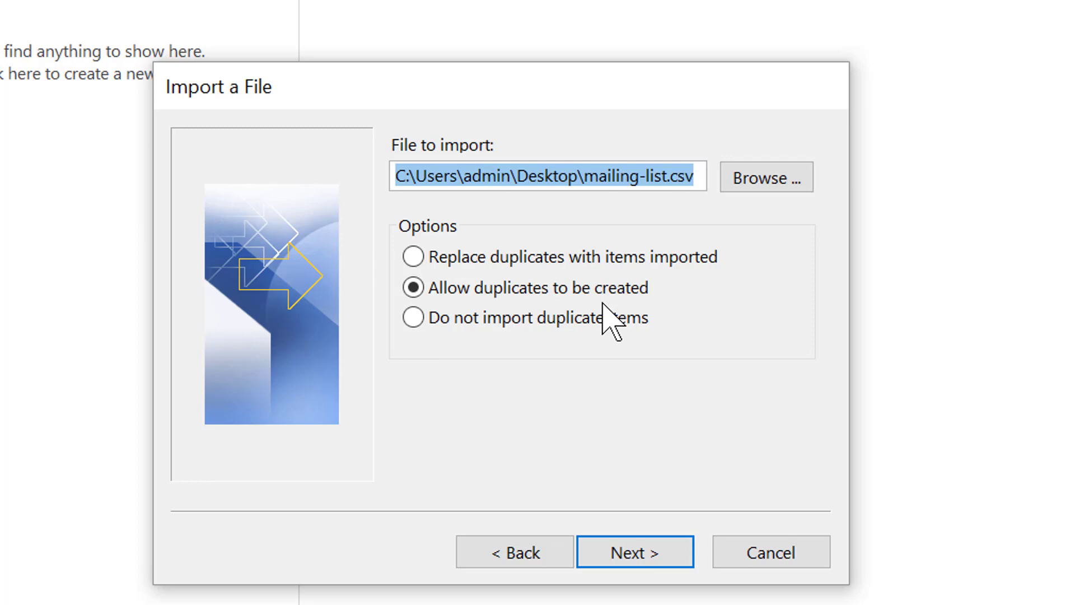
Set mailing-list.csv on the desktop to import without duplicate items, with Contacts as the destination folder
click(504, 318)
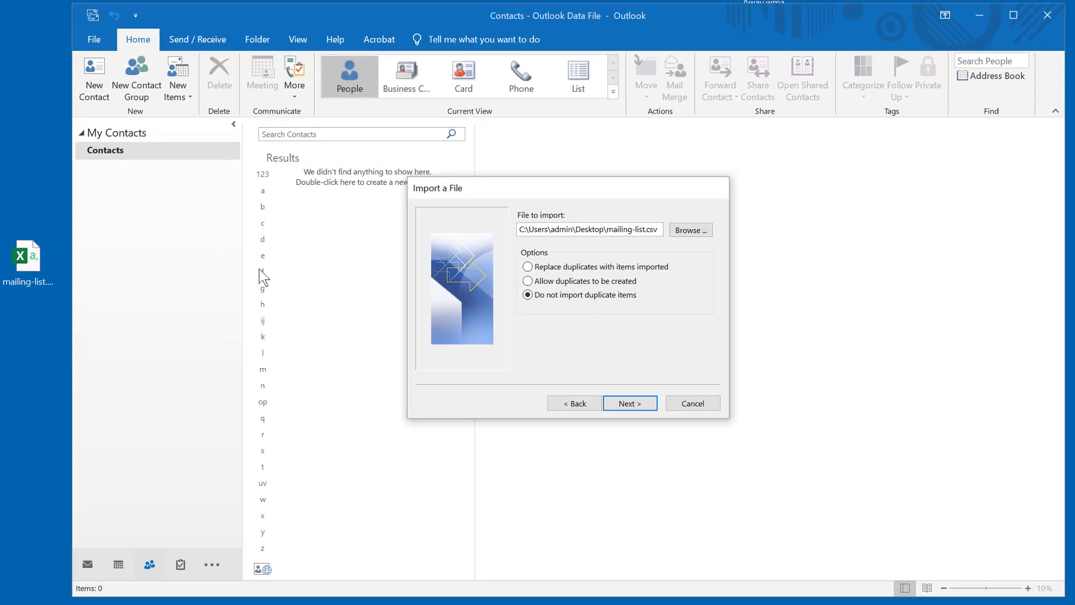
click(636, 404)
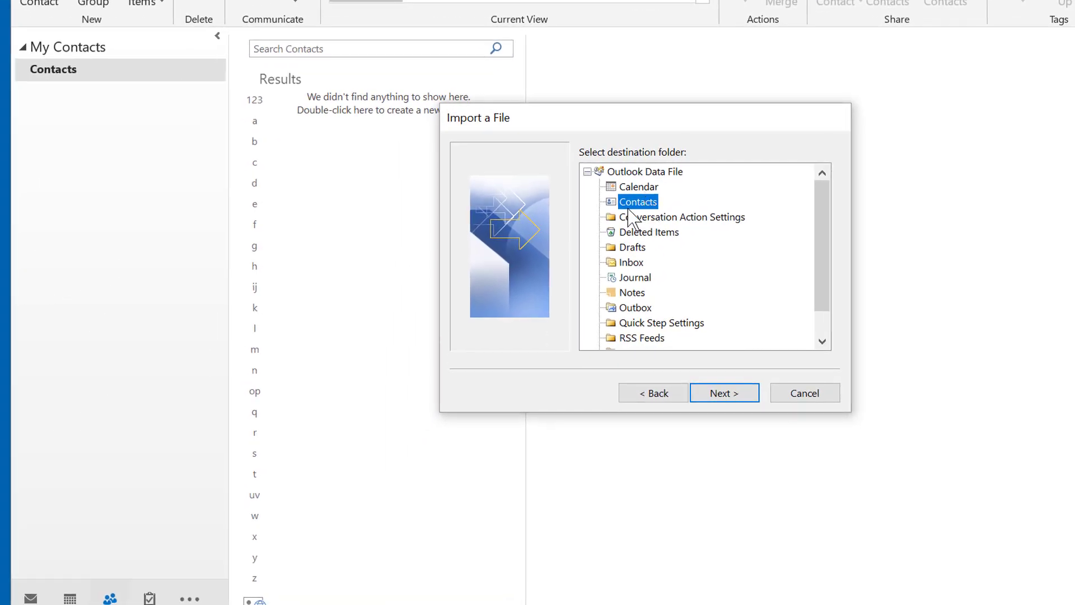
click(738, 393)
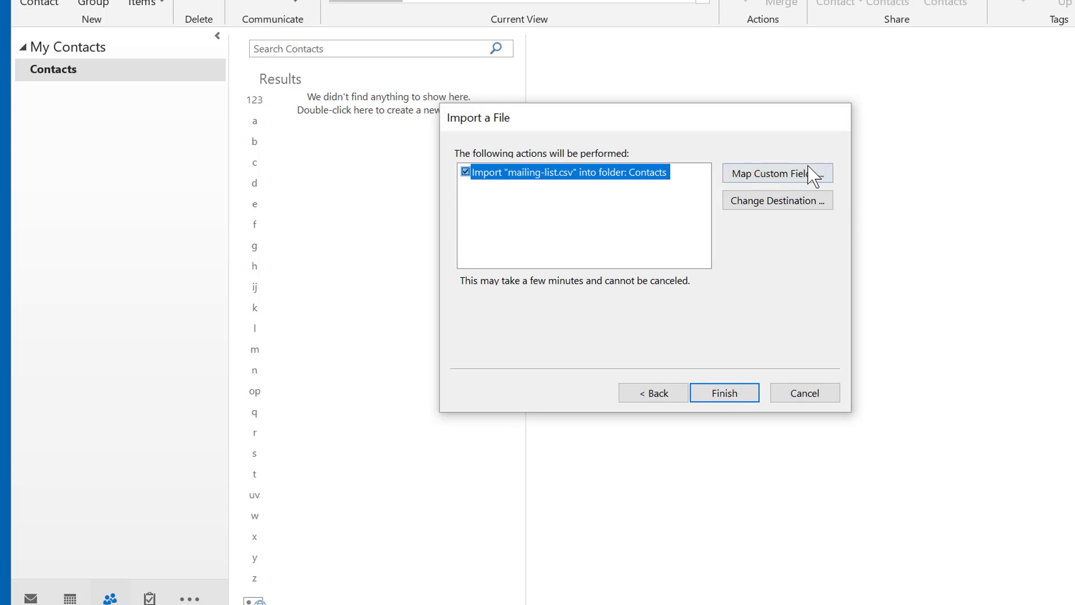
Check how the file's name fields map to the contact fields, leave the mapping unchanged, and finish the import
click(783, 178)
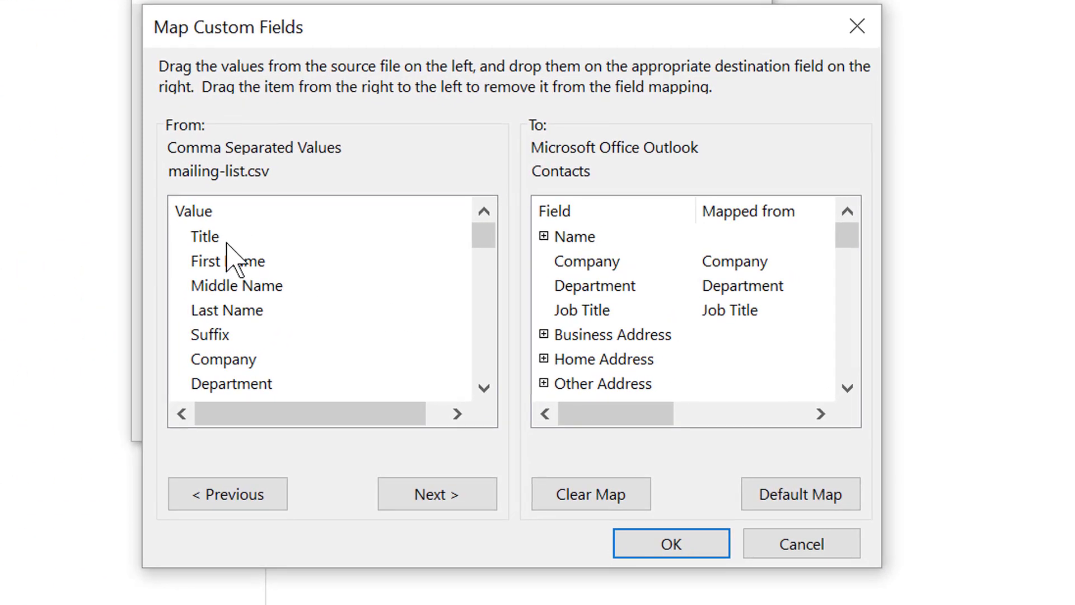
drag(477, 238, 498, 210)
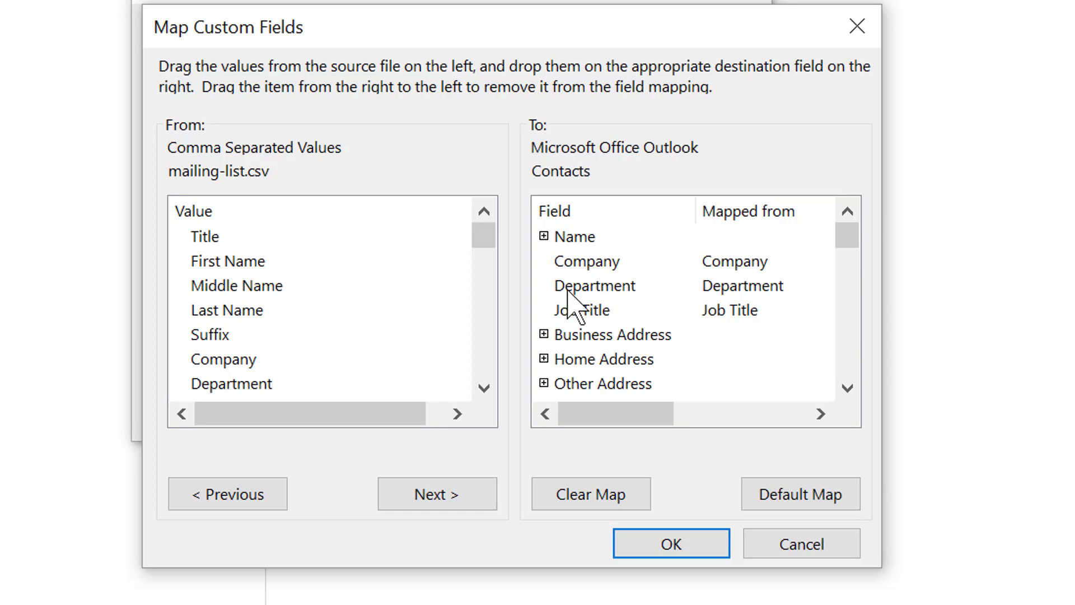
click(543, 236)
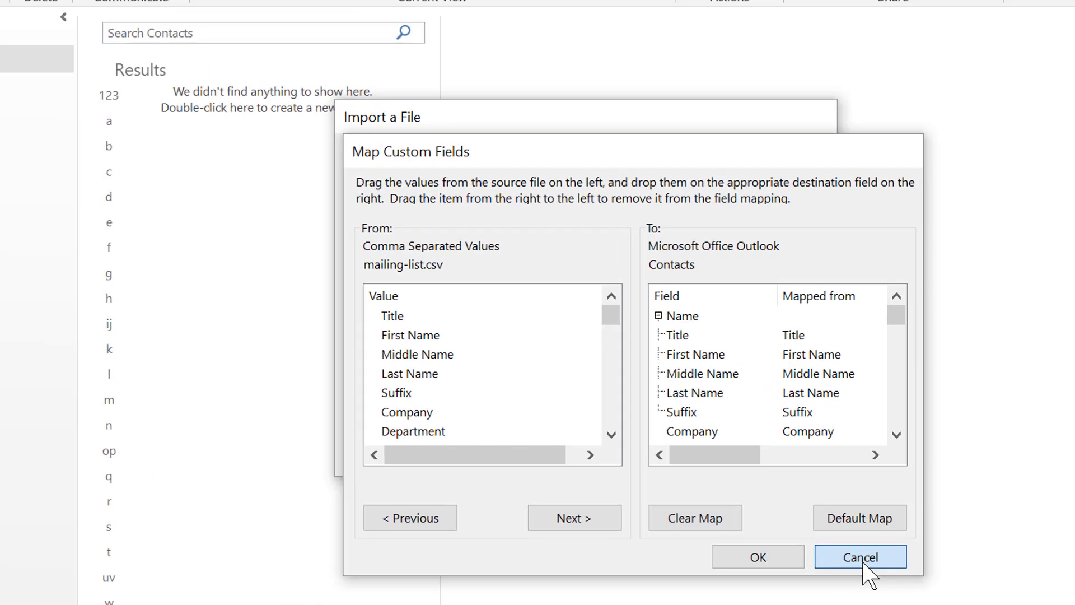
click(806, 547)
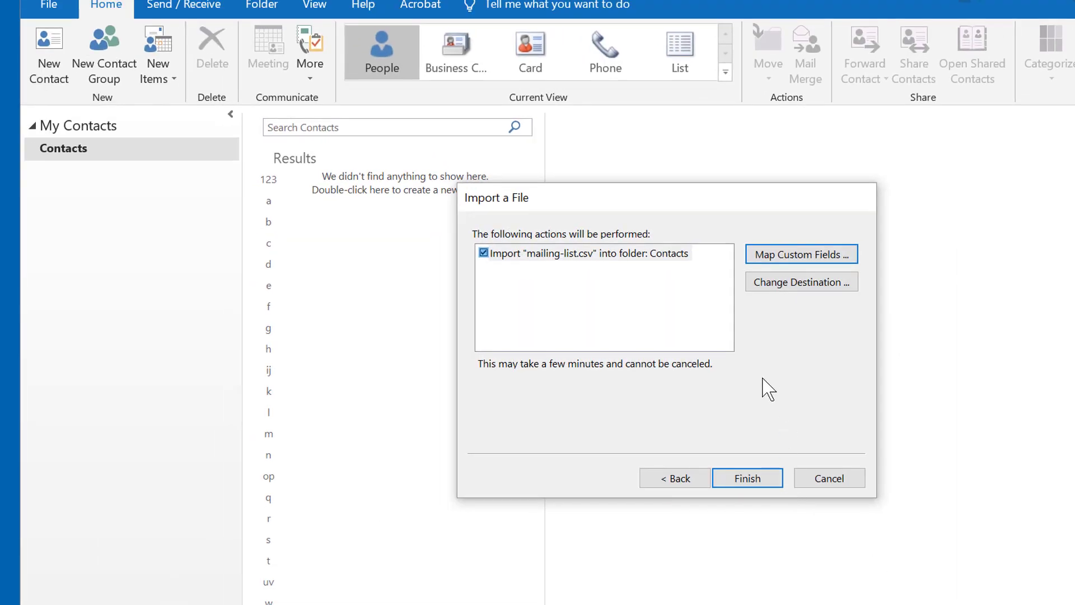
click(759, 483)
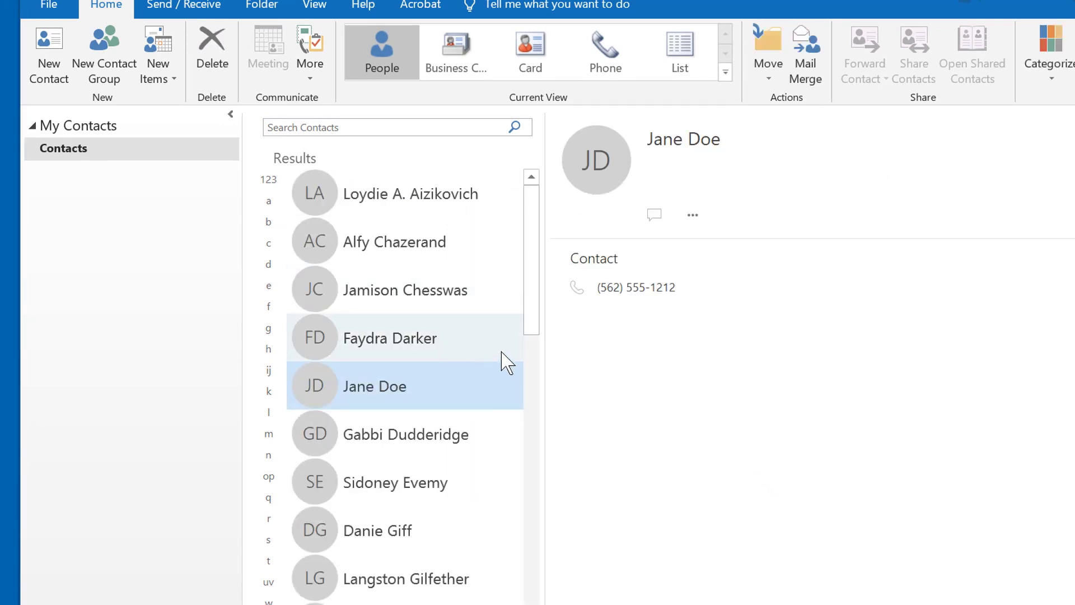
Look over the imported contacts and switch the current view of the Contacts folder to List
drag(538, 310, 543, 241)
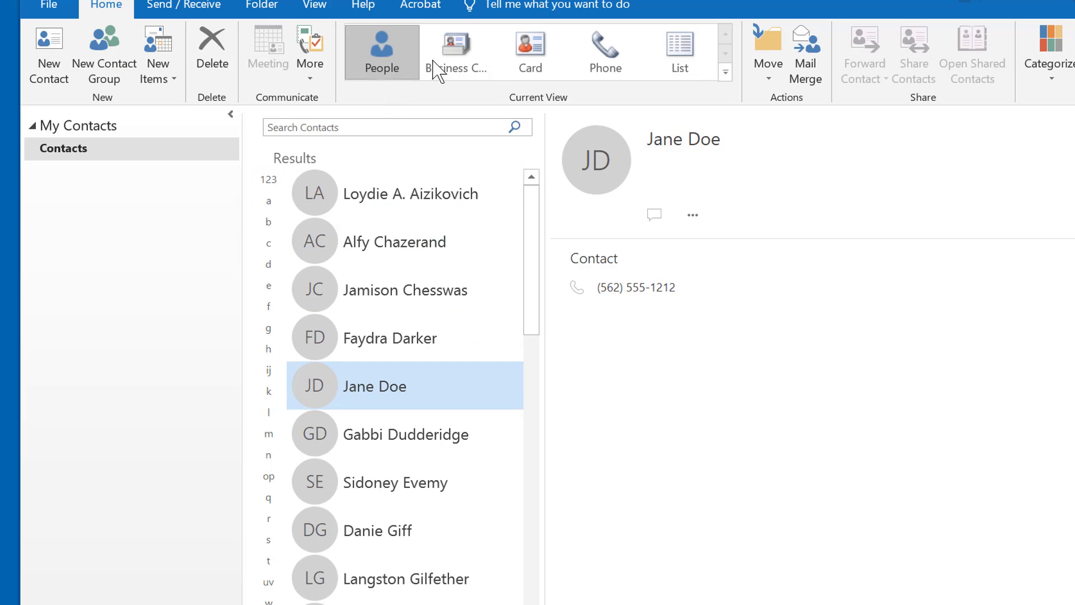
click(695, 56)
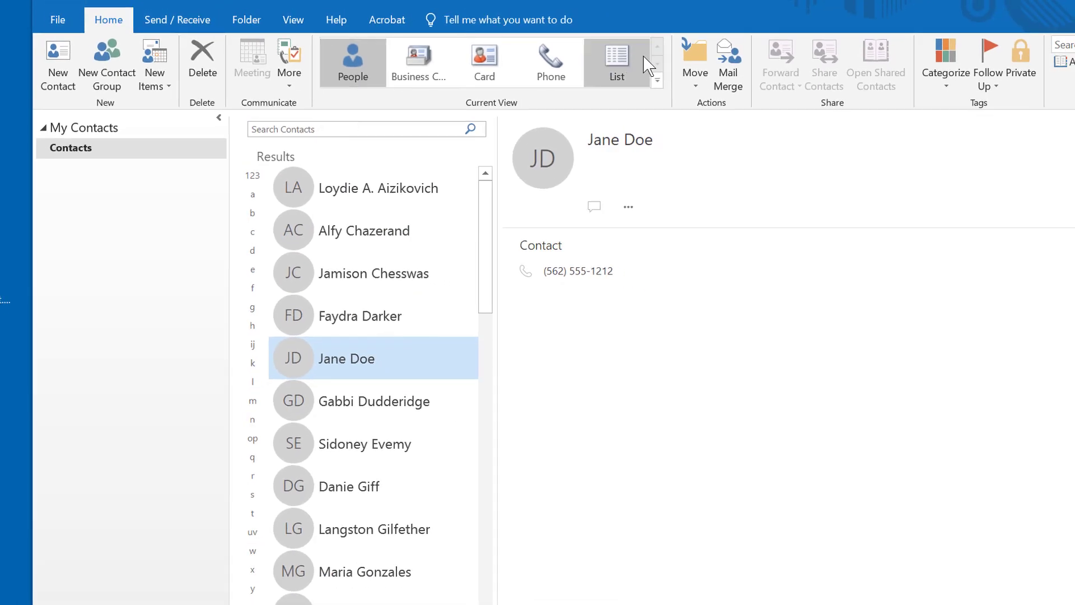
click(627, 67)
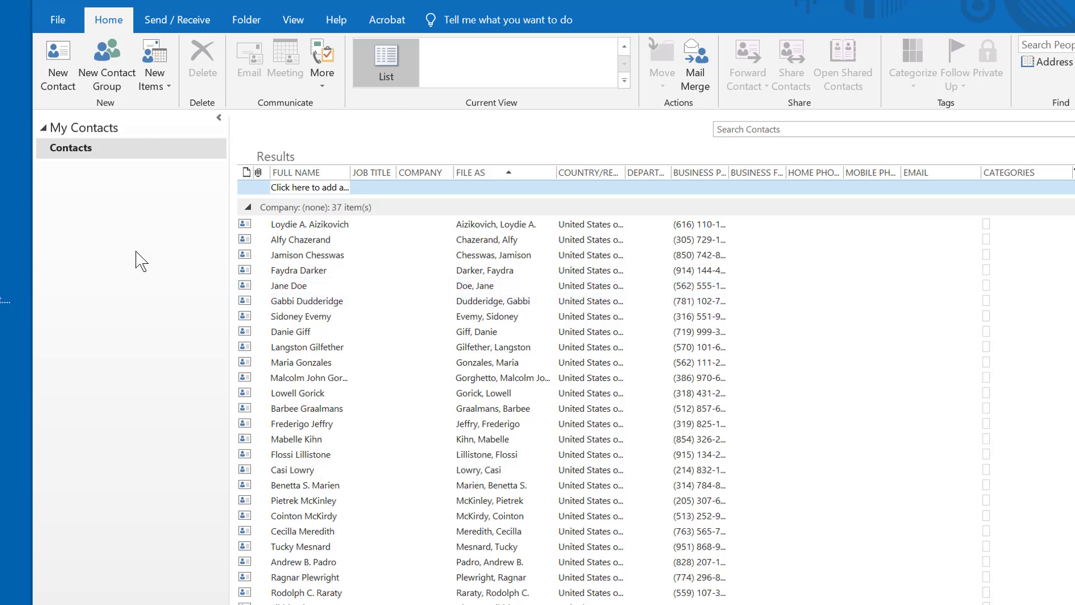
key(Down)
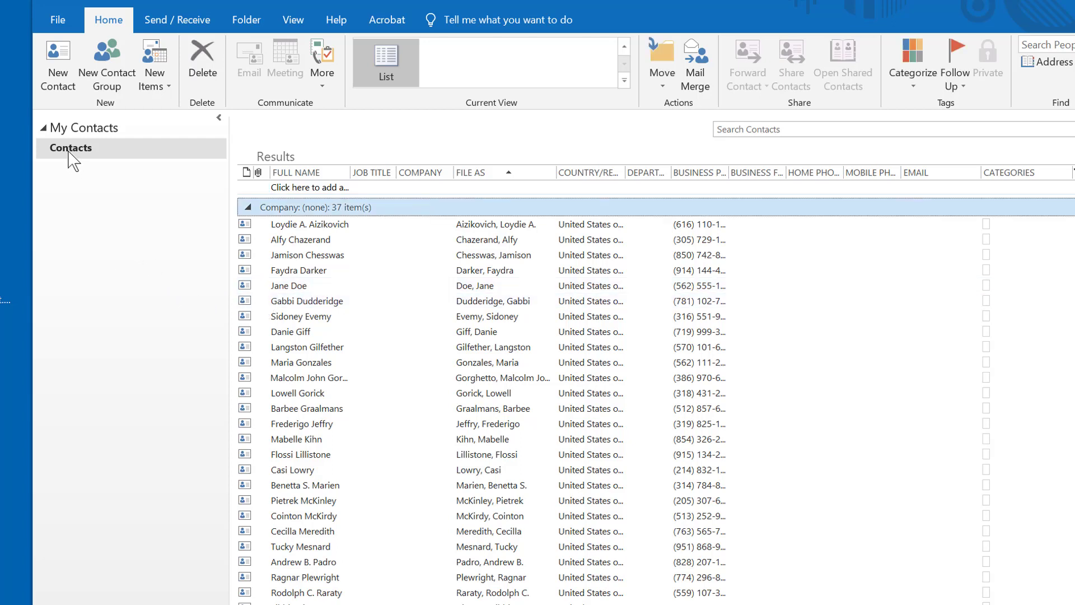
Create a contact items folder named Mailing List inside Contacts, and open it
right_click(70, 162)
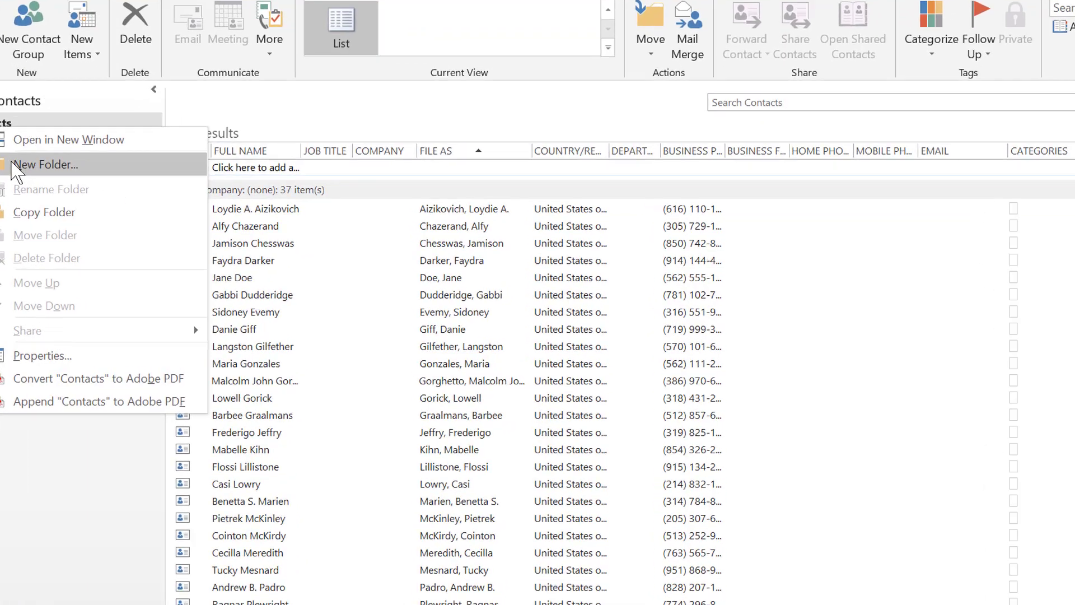
click(75, 184)
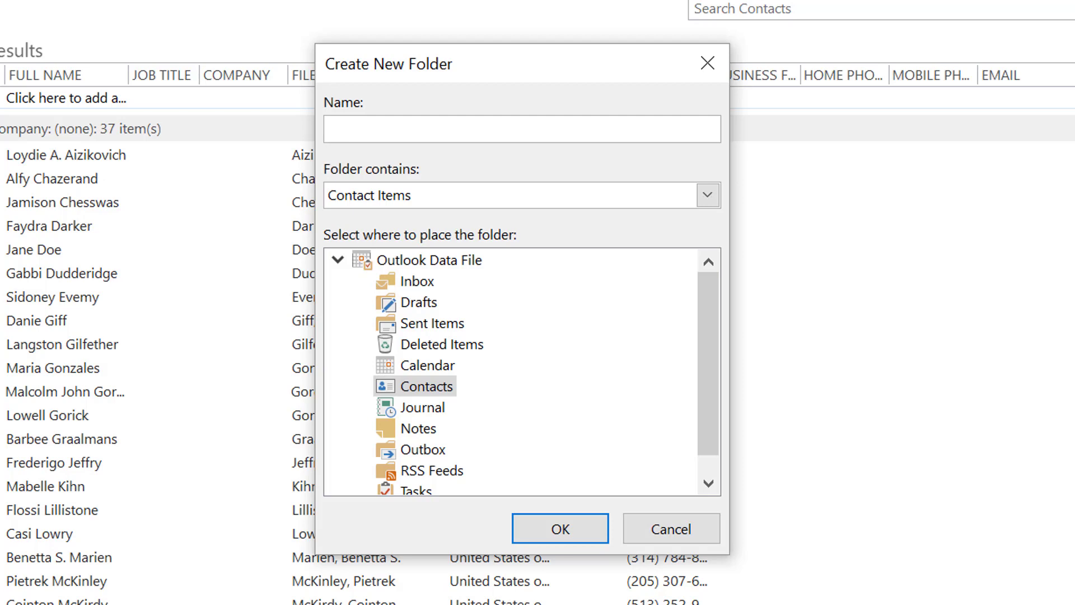
text(ailing List)
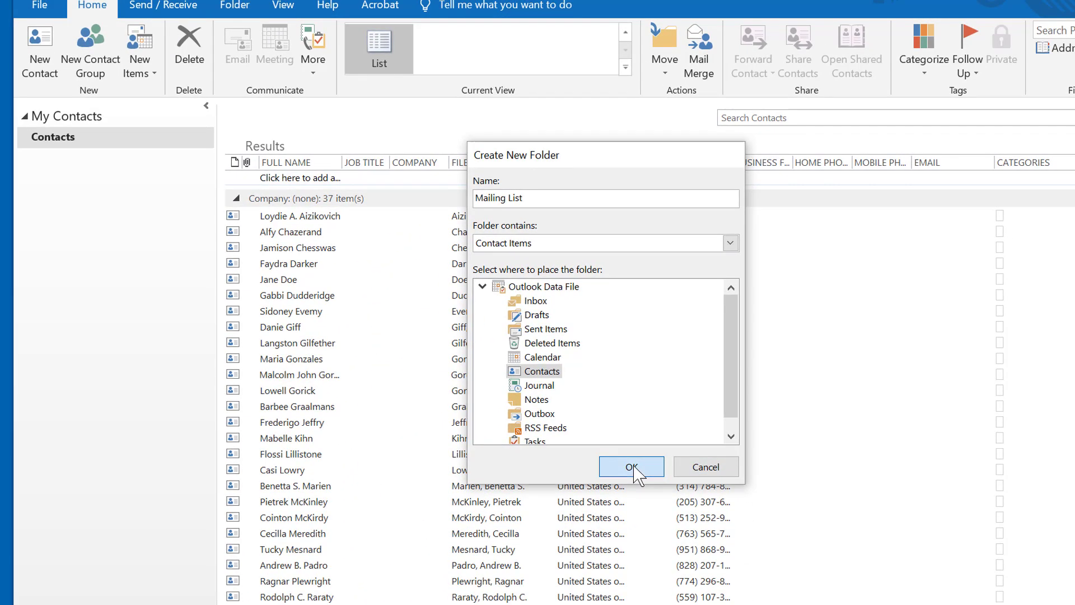
click(563, 531)
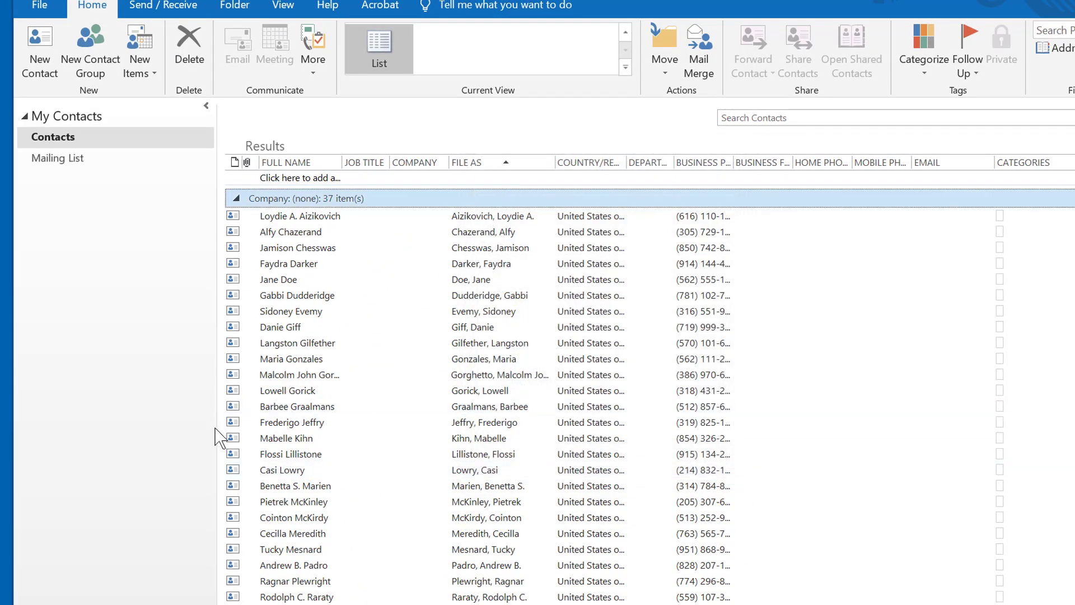
click(70, 160)
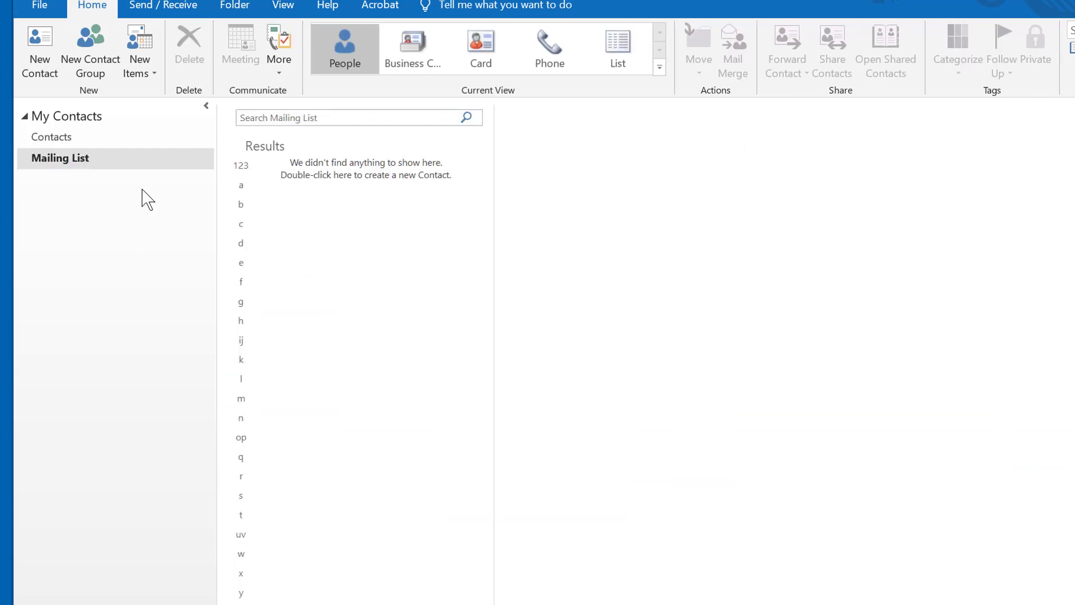
Open the main Contacts folder
click(64, 140)
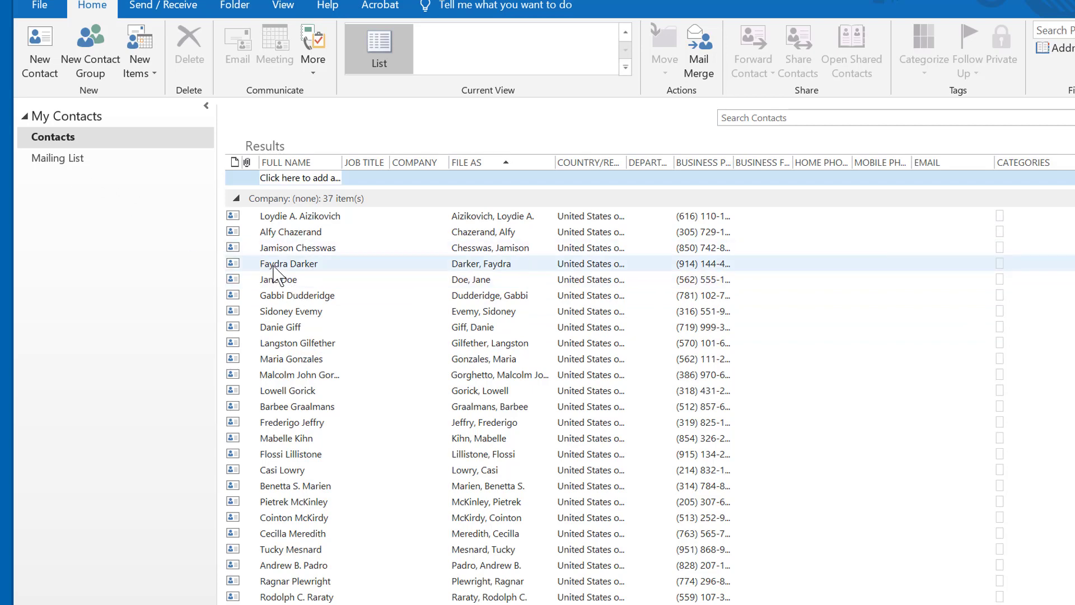
click(283, 235)
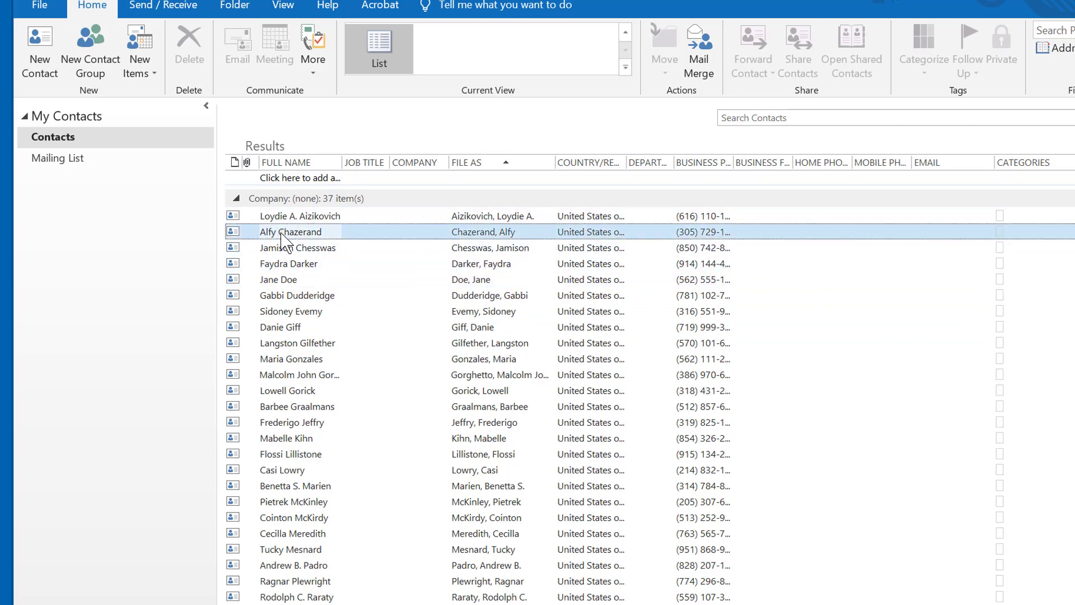
ctrl+click(286, 282)
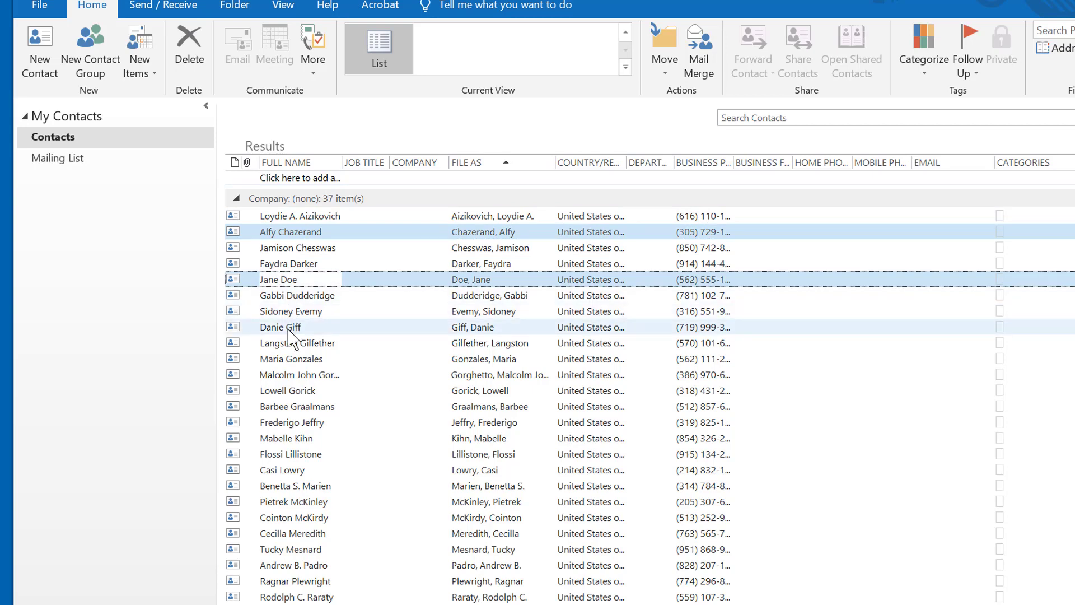
ctrl+click(288, 328)
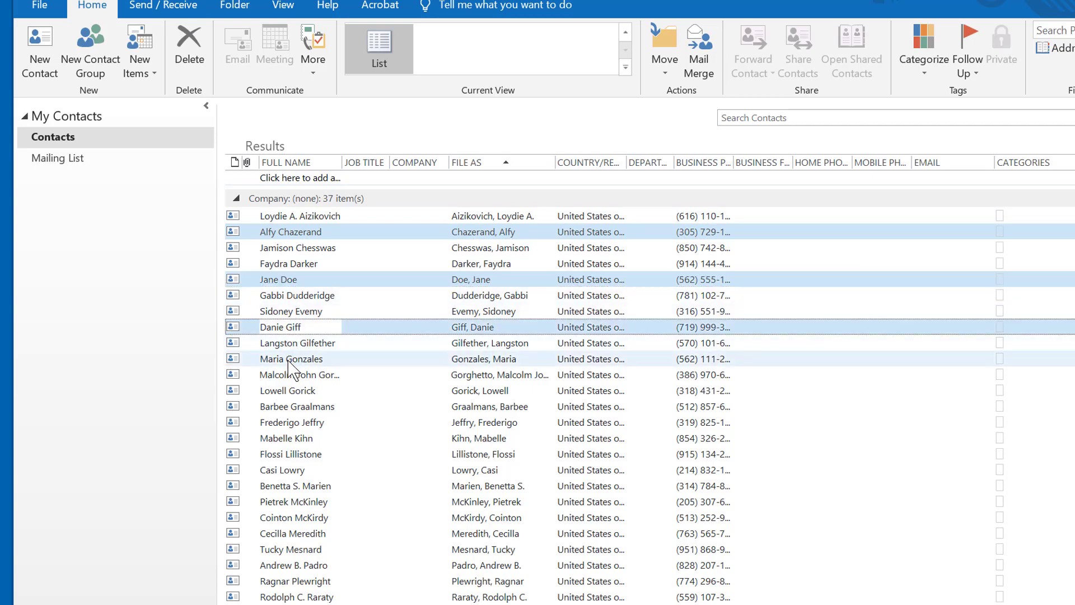
ctrl+click(288, 360)
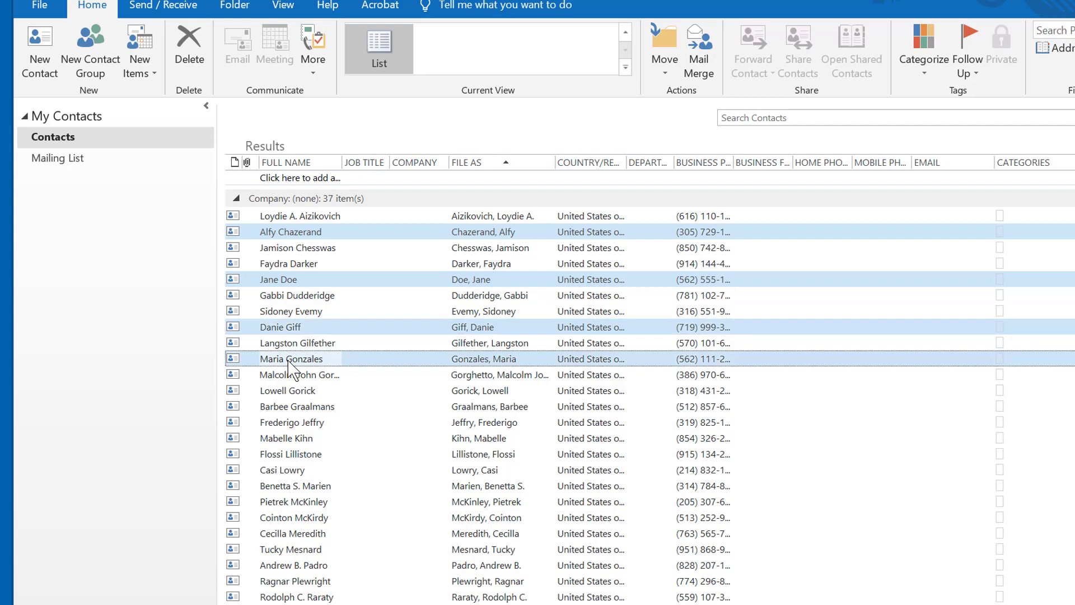
click(288, 392)
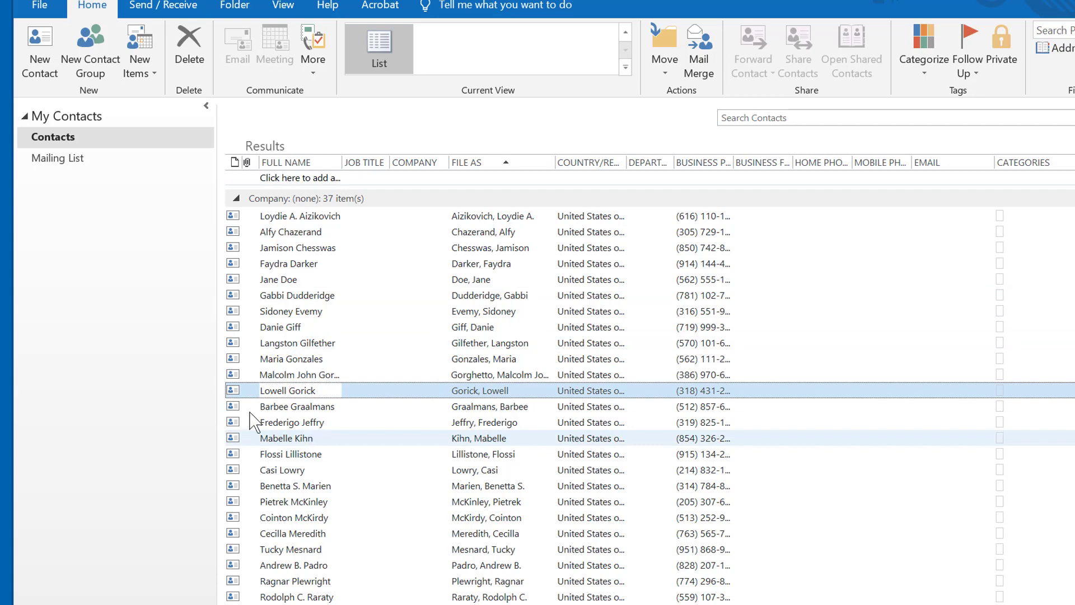
Copy the contacts in rows 1, 5, 9, 10, 12, 14, 15, 17, 20 and 25 into the Mailing List folder
click(261, 220)
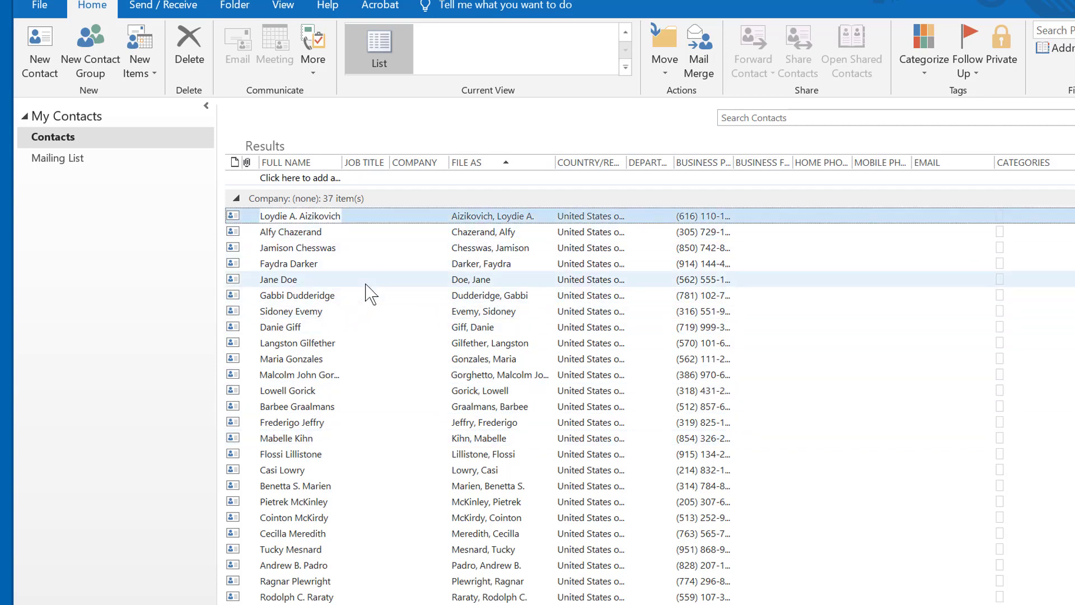
ctrl+click(289, 282)
ctrl+click(289, 344)
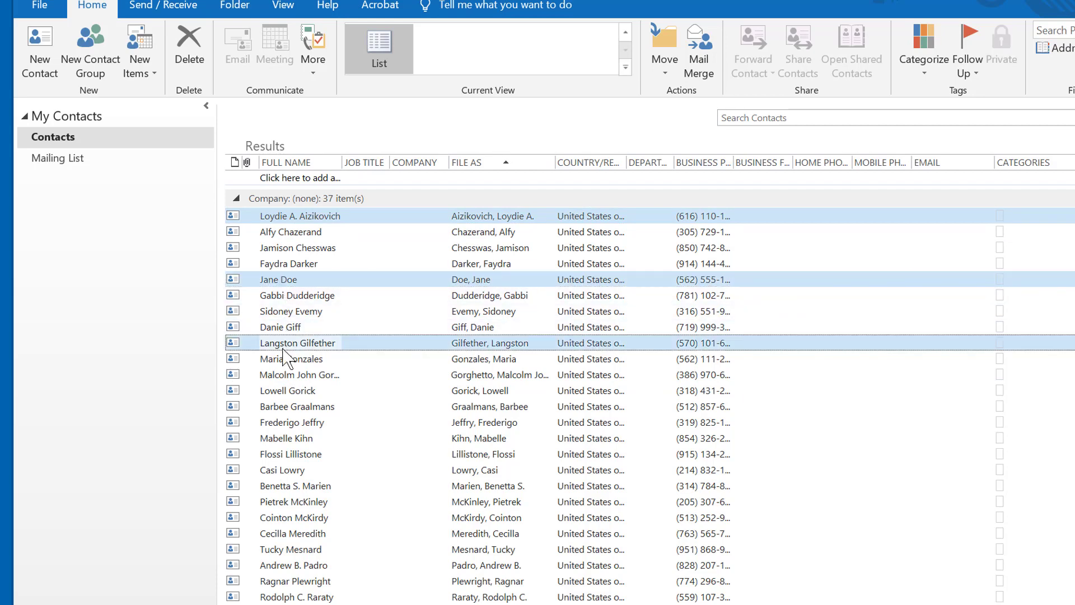
ctrl+click(290, 360)
ctrl+click(285, 392)
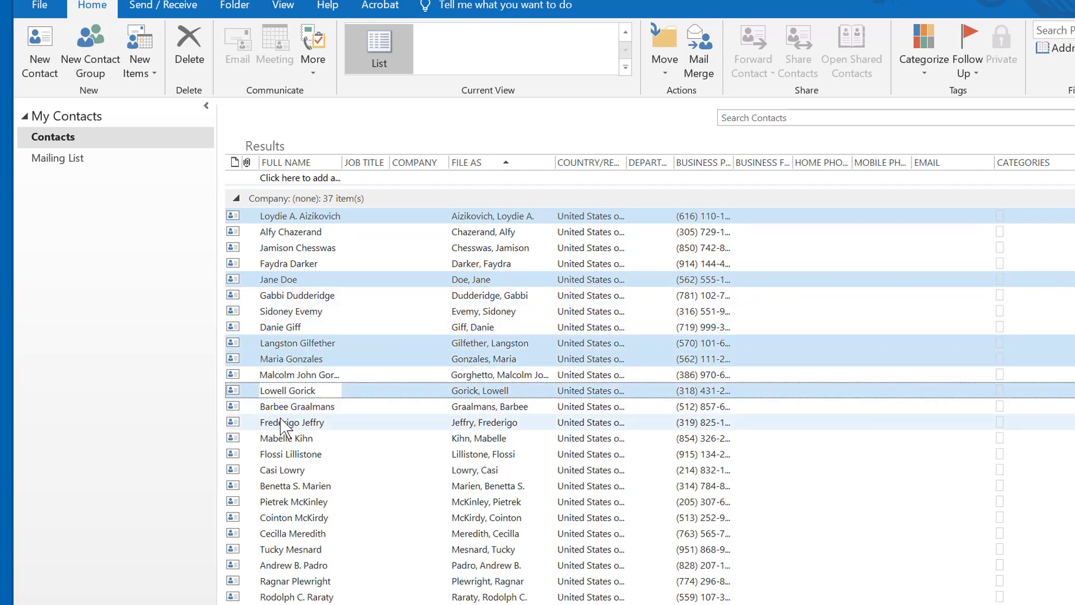
ctrl+click(283, 423)
ctrl+click(273, 438)
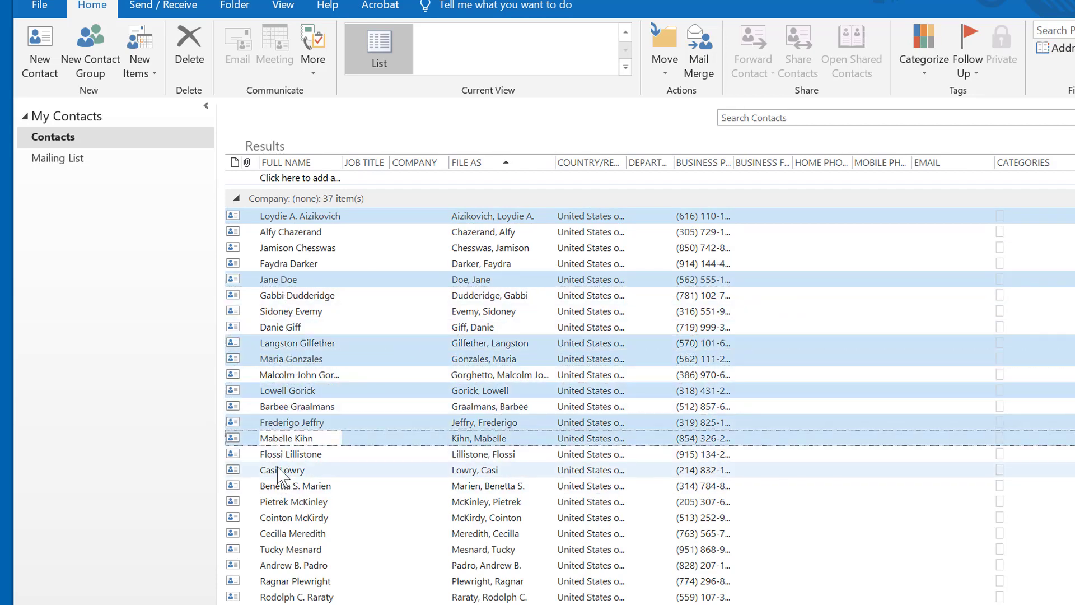
ctrl+click(280, 471)
ctrl+click(279, 518)
ctrl+click(283, 597)
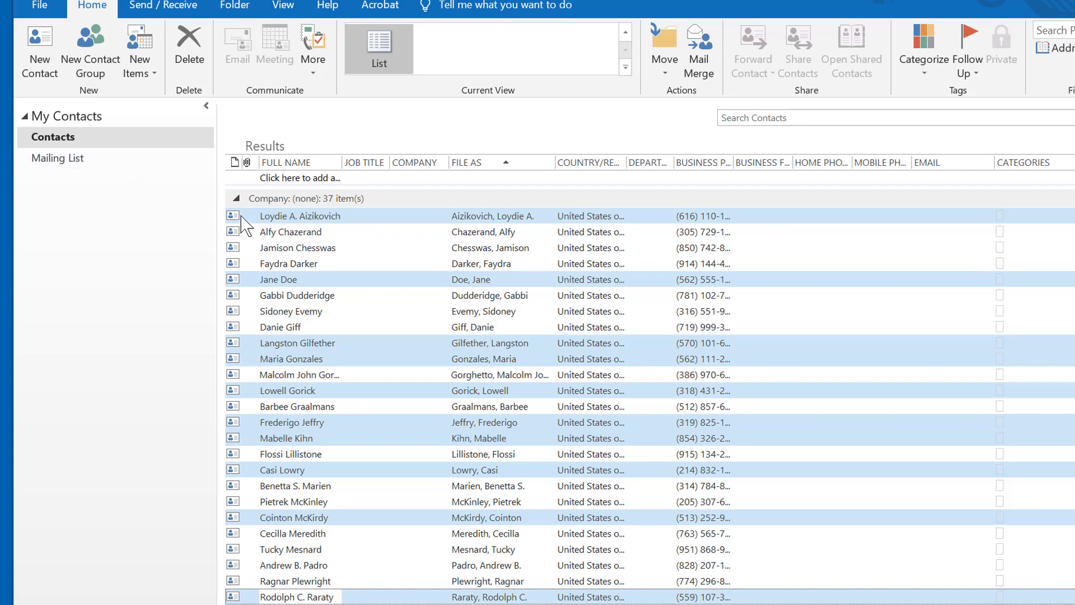
drag(253, 223, 79, 170)
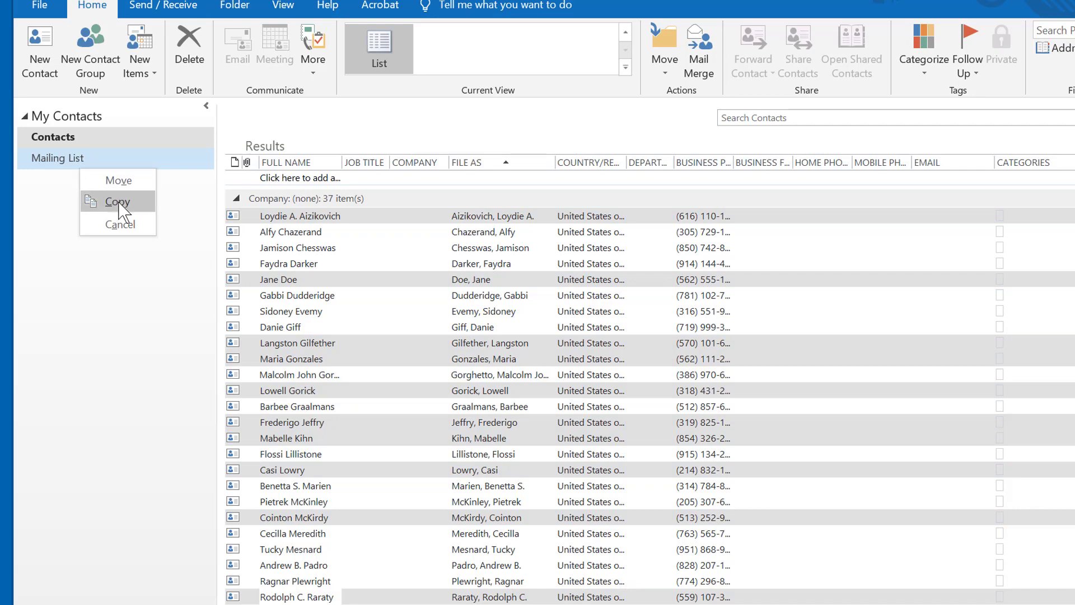
click(117, 202)
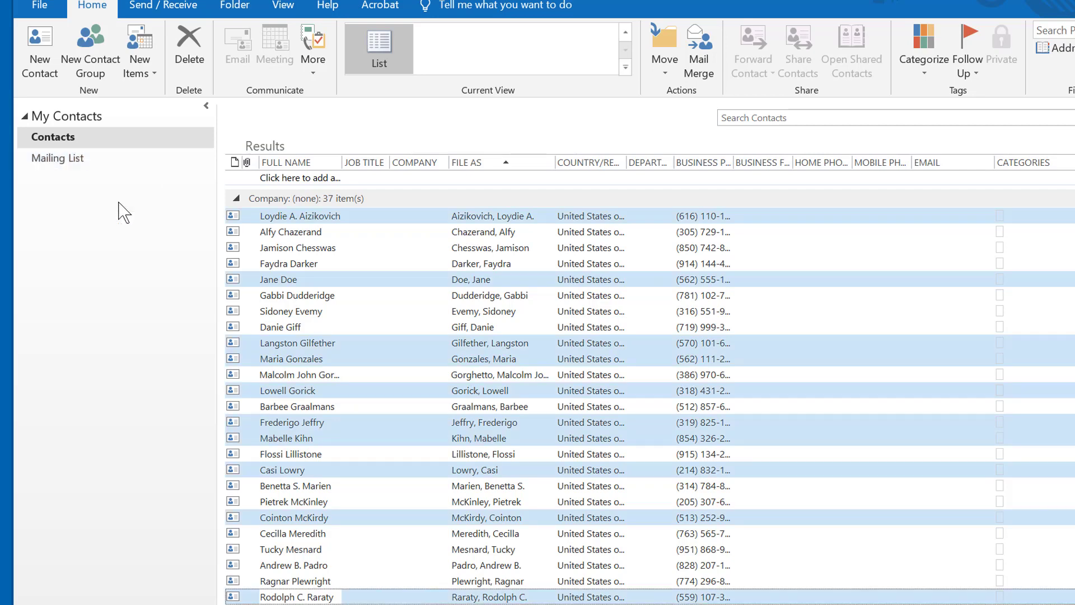
Show the Mailing List folder in List view and compare its contents with the Contacts folder
click(75, 160)
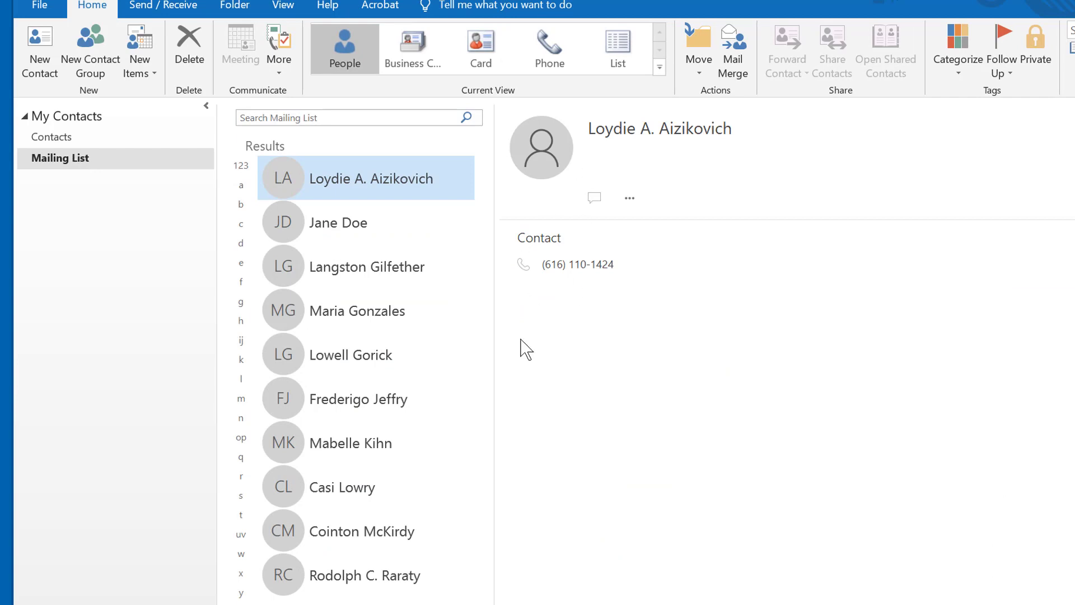
click(605, 63)
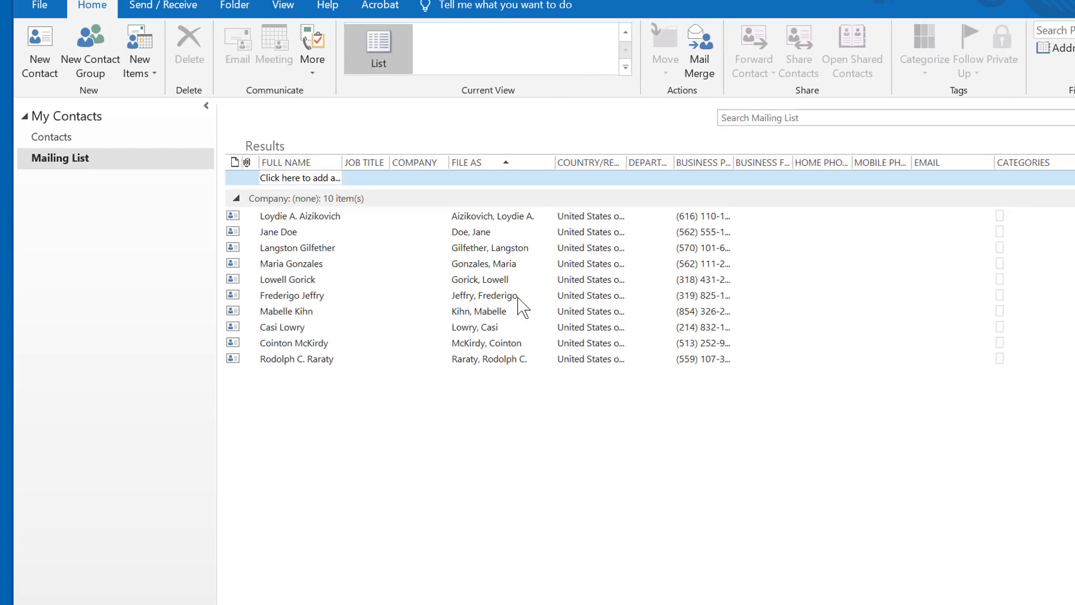
click(66, 136)
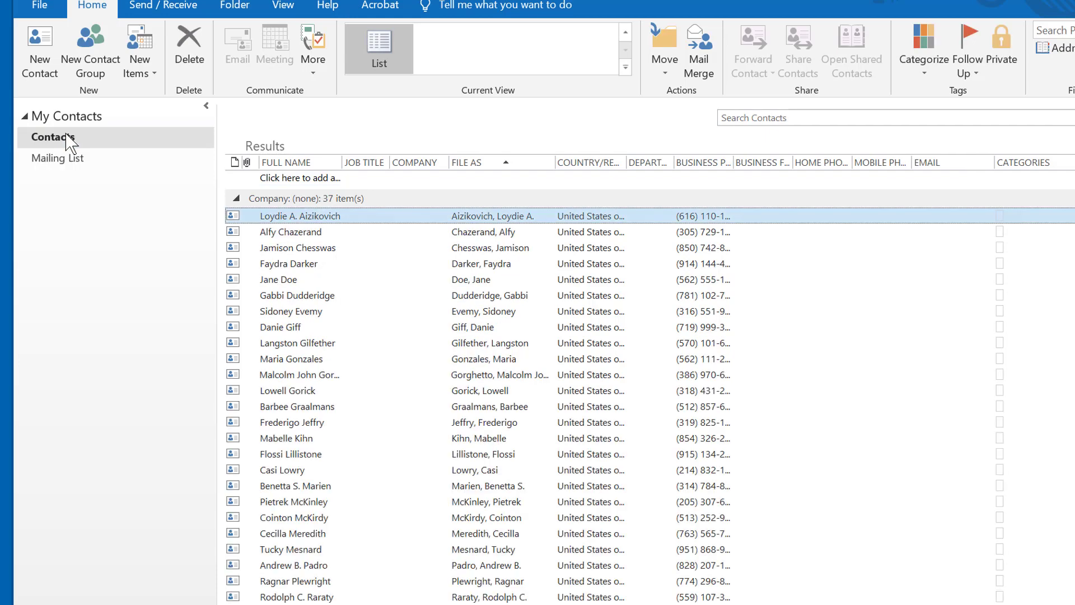
click(62, 160)
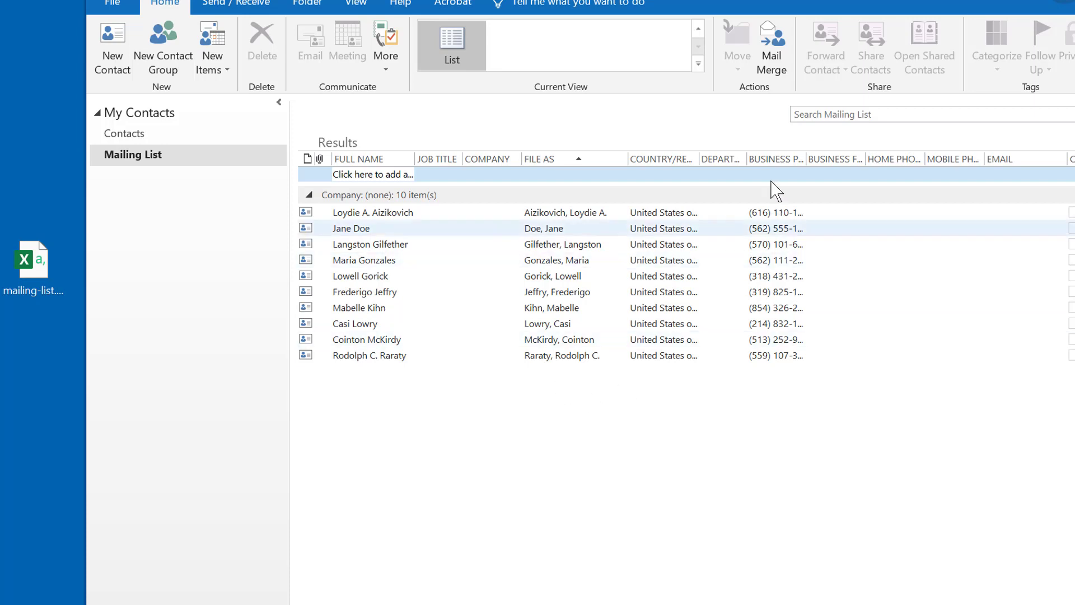
Start a mail merge of all Mailing List contacts as Mailing Labels to a new document, and open the label setup
click(771, 74)
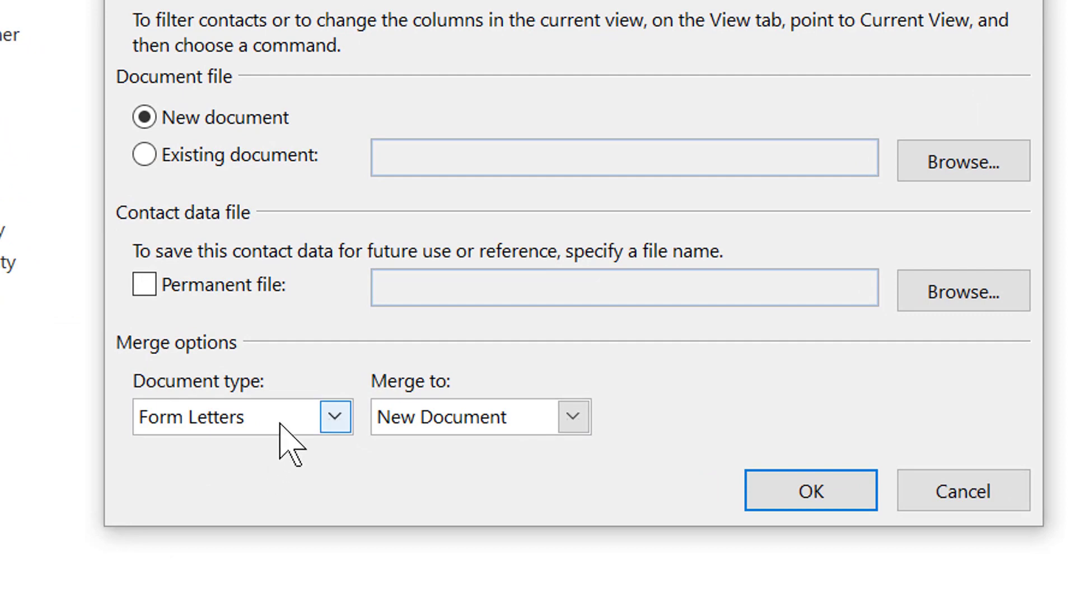
click(338, 421)
click(249, 474)
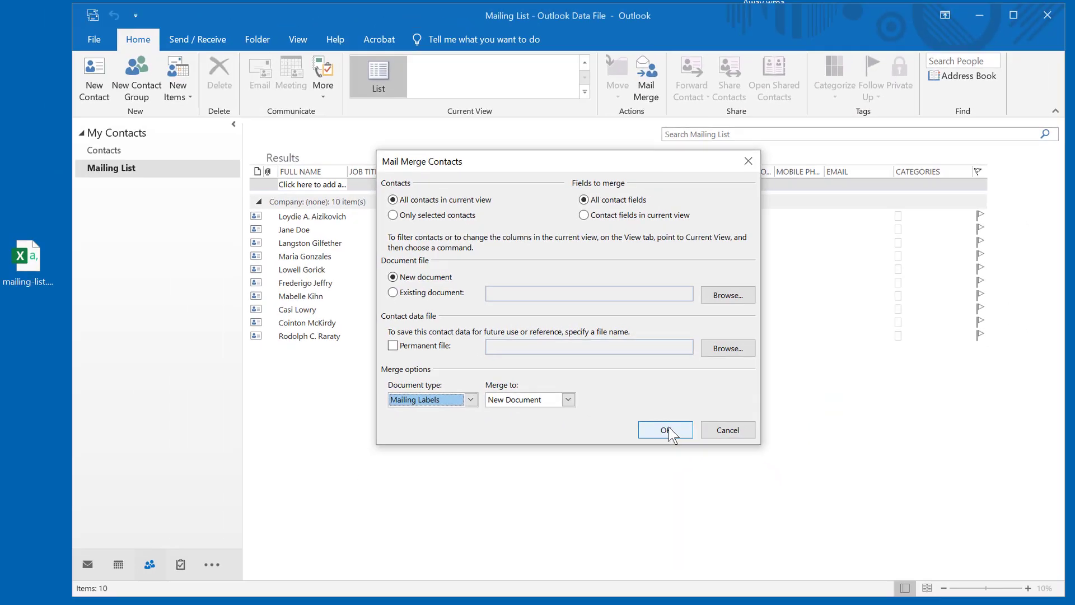
click(666, 430)
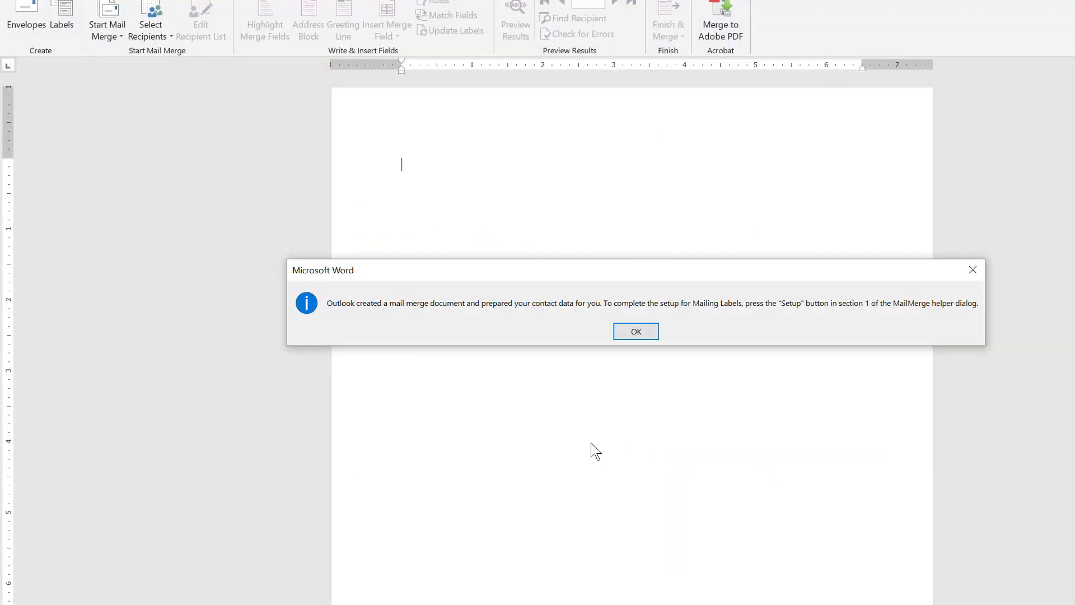
click(636, 331)
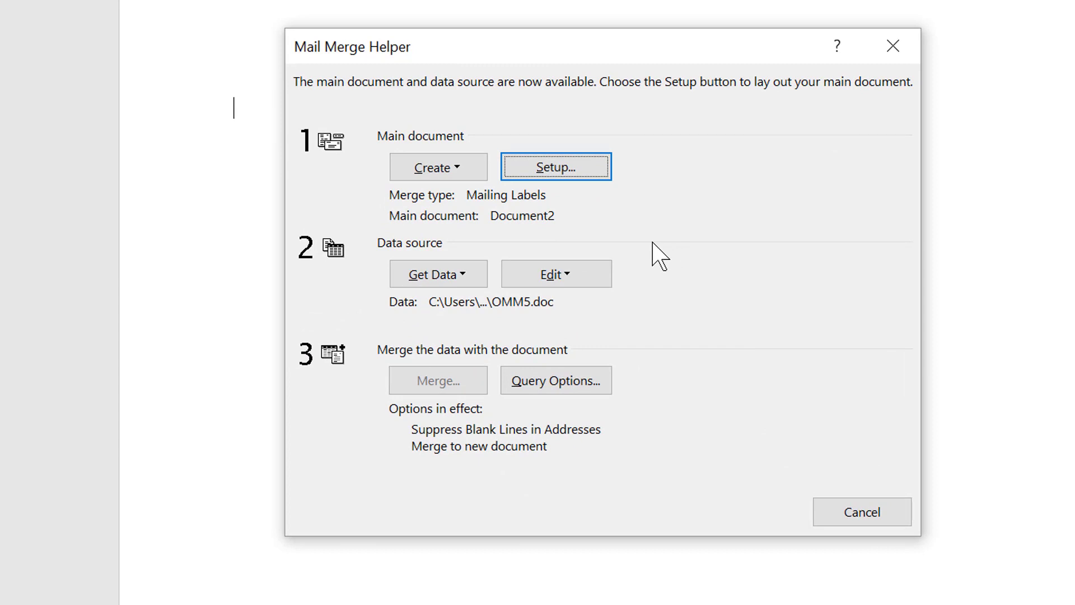
click(559, 173)
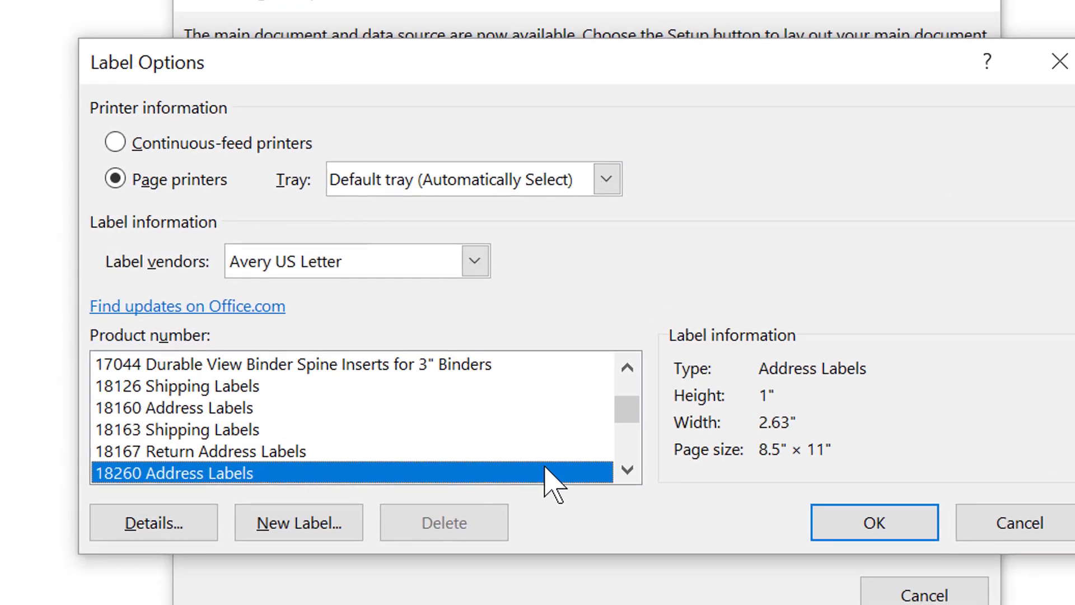
Browse the Avery label products, pick 00750 Self-Laminating ID Labels, and switch the label vendor to Microsoft
drag(570, 412, 563, 313)
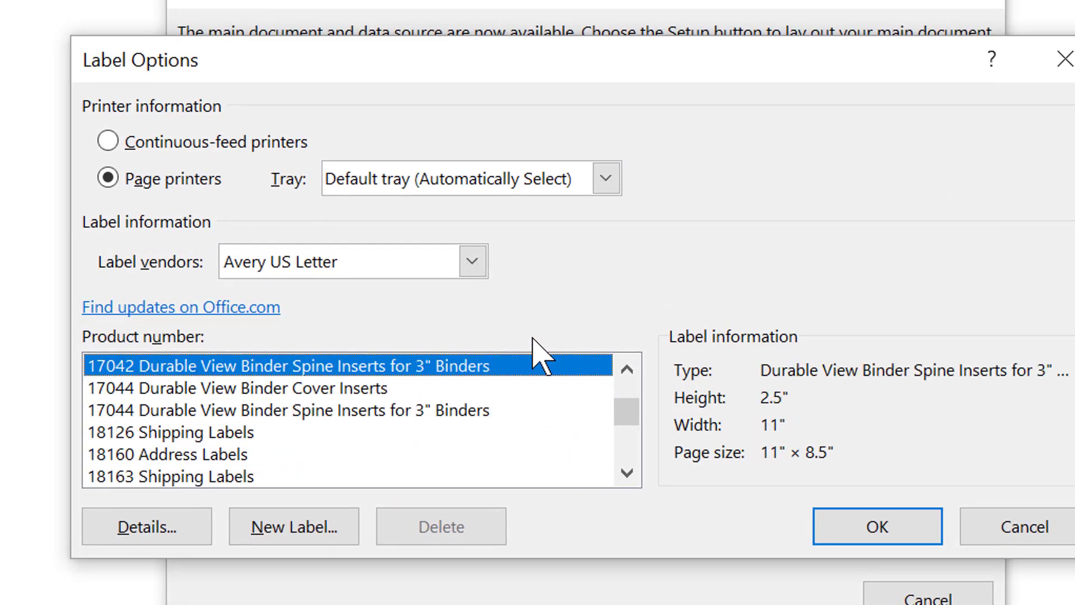
drag(627, 412, 627, 364)
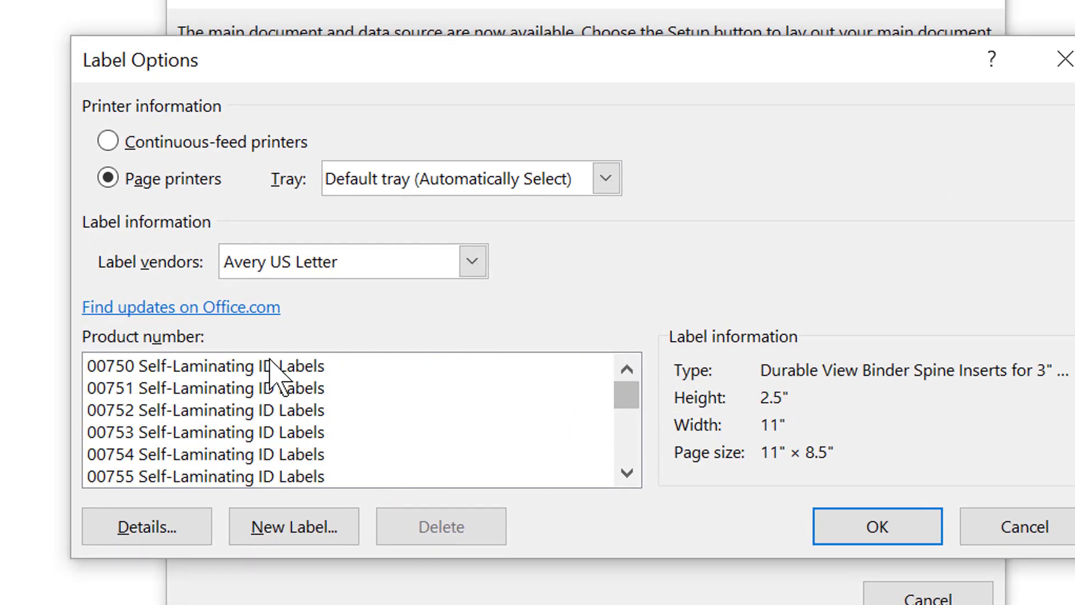
click(331, 367)
click(470, 267)
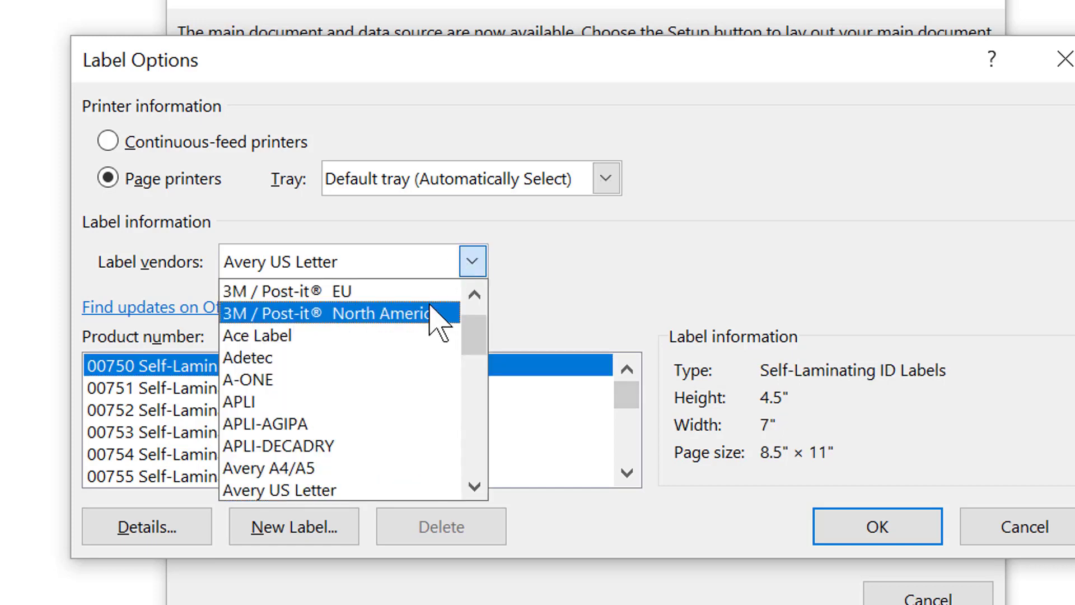
scroll(473, 308, up, 1)
click(392, 292)
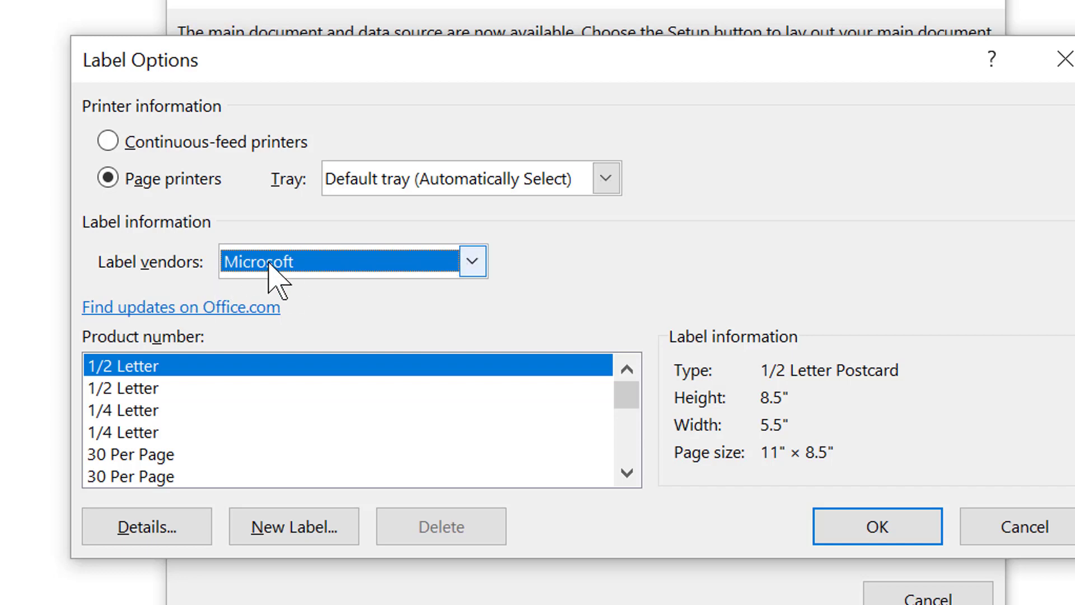
Set the label vendor to Avery US Letter
click(473, 268)
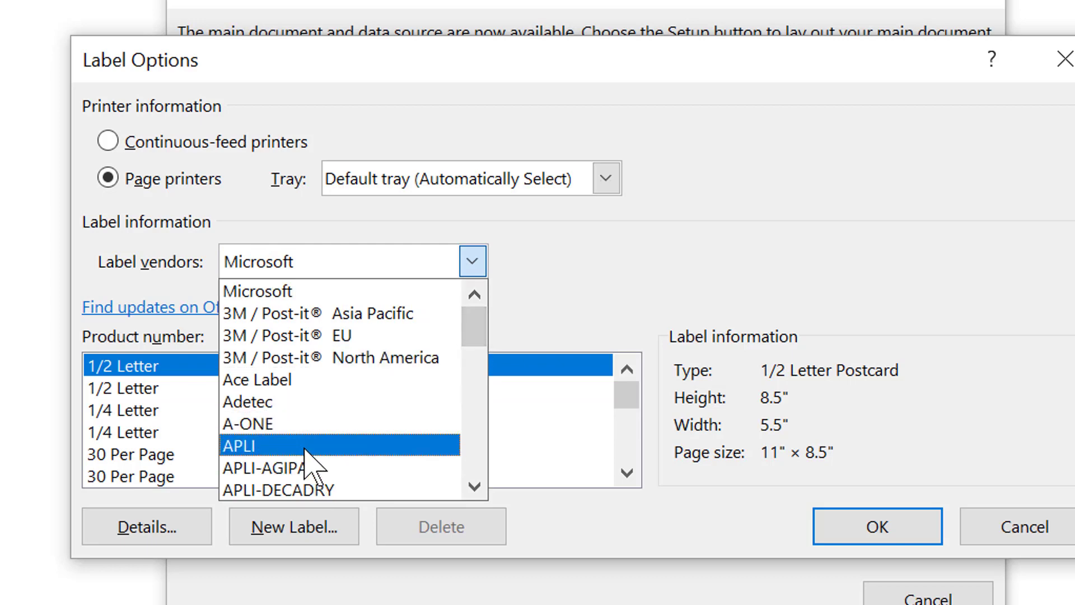
scroll(305, 450, down, 4)
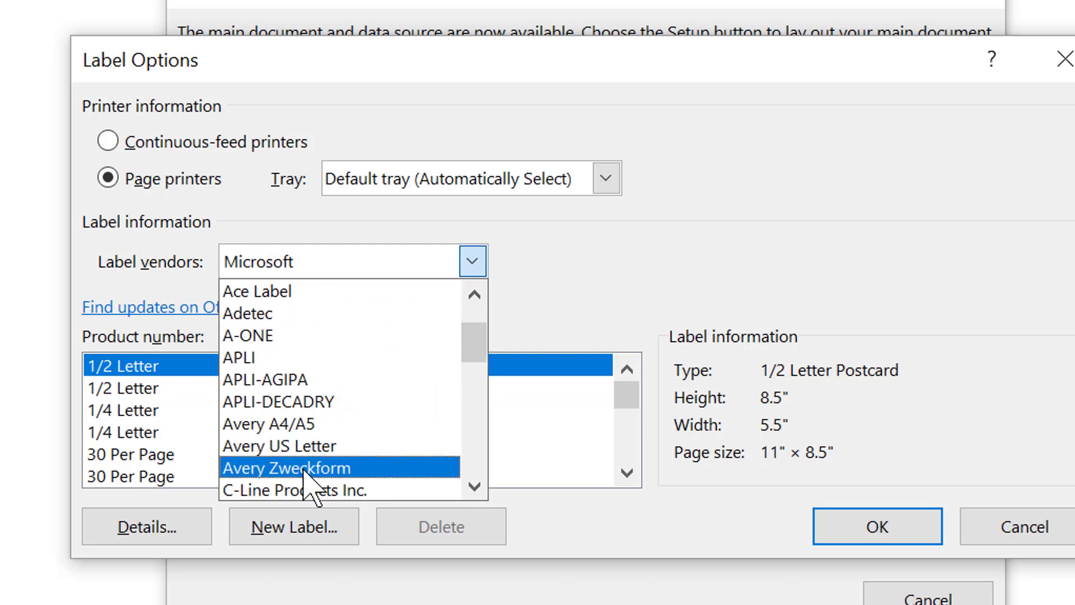
click(291, 448)
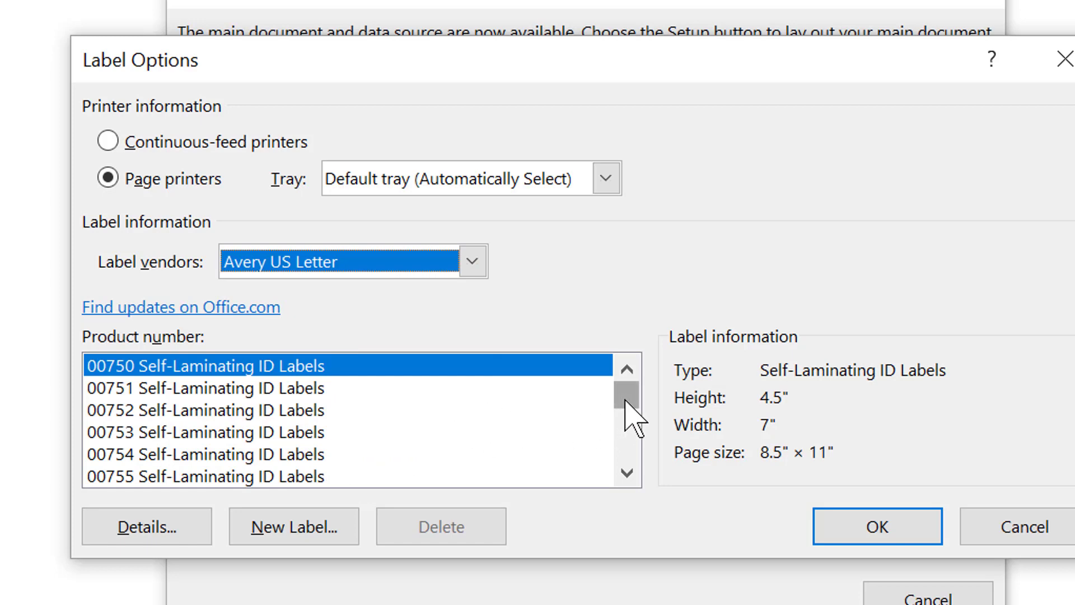
Choose the Avery US Letter product 18260 Address Labels for the main document and close the Mail Merge Helper
click(627, 473)
click(627, 473)
click(627, 473)
click(627, 473)
click(627, 473)
click(627, 473)
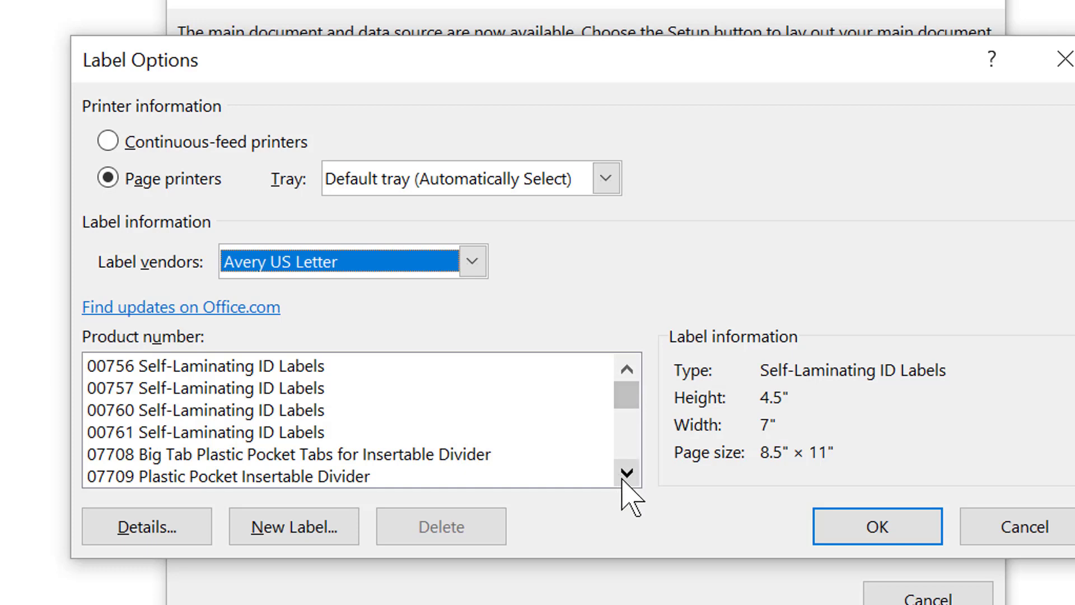
click(623, 479)
double_click(624, 479)
click(623, 479)
double_click(624, 479)
double_click(624, 480)
click(624, 480)
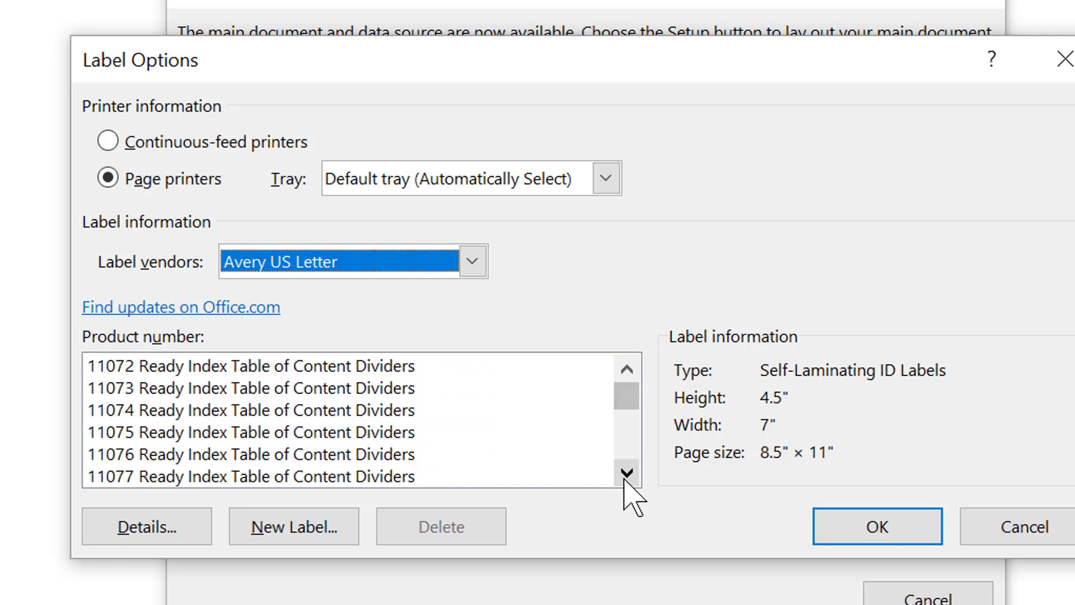
click(624, 480)
drag(623, 408, 633, 419)
click(623, 370)
double_click(621, 370)
click(620, 371)
double_click(619, 370)
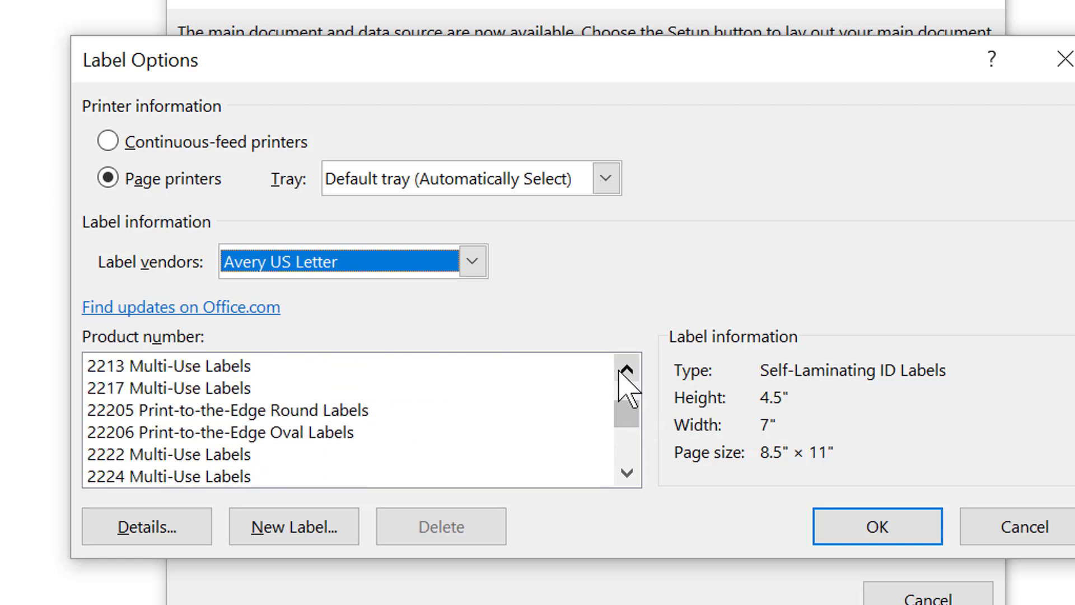
triple_click(619, 371)
triple_click(619, 371)
triple_click(619, 370)
triple_click(619, 371)
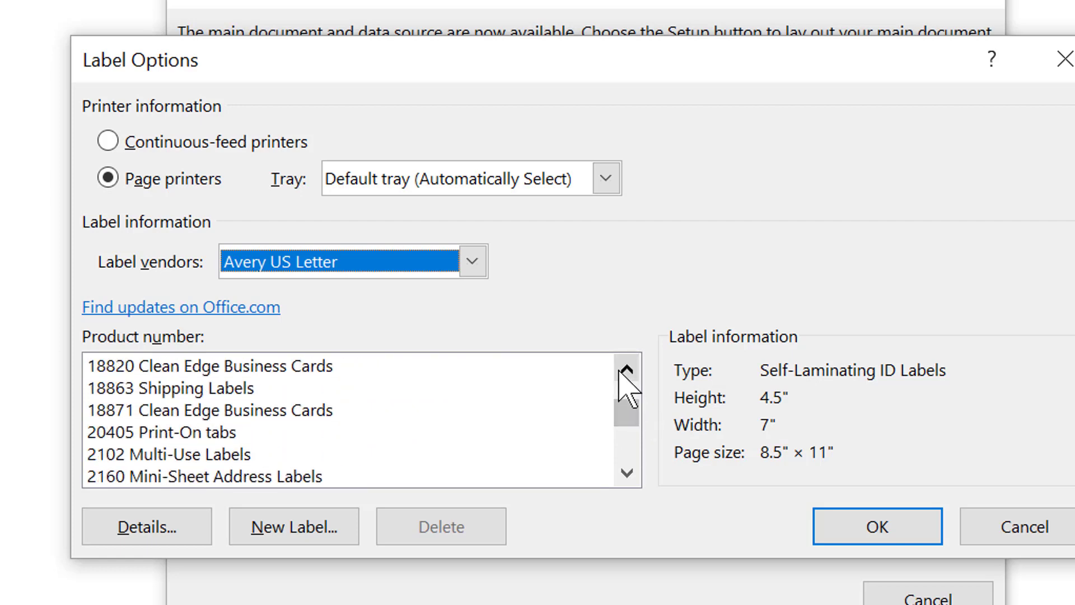
double_click(619, 371)
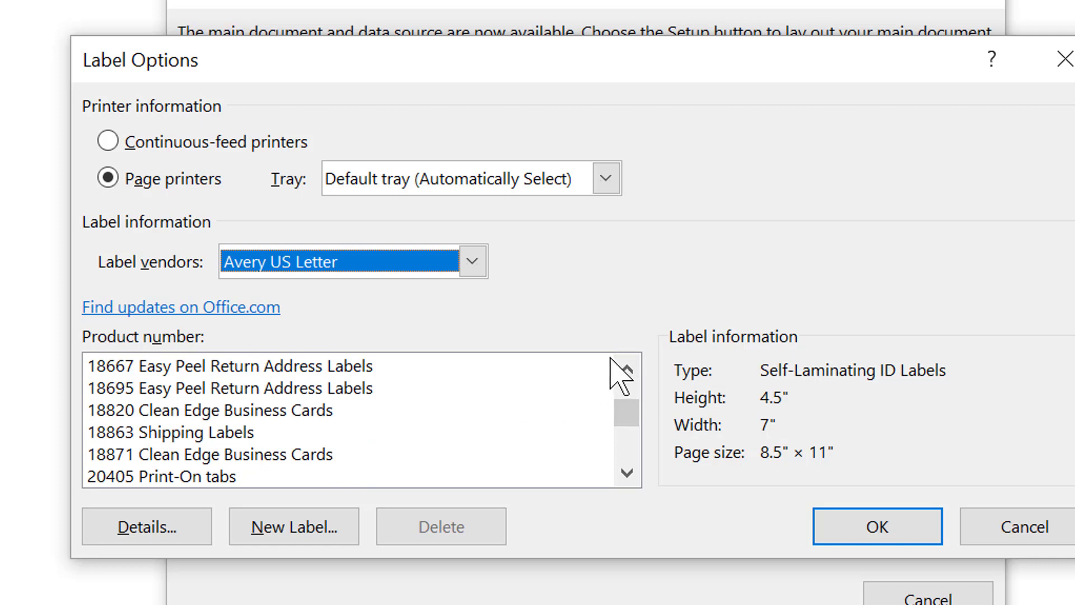
double_click(630, 369)
triple_click(630, 369)
triple_click(630, 369)
triple_click(630, 370)
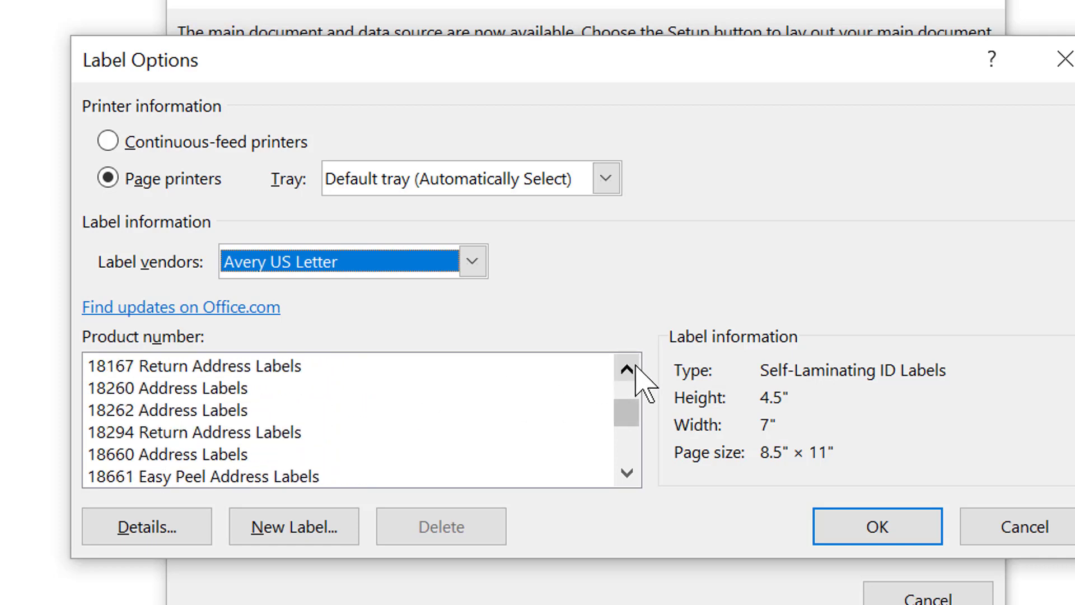
click(215, 388)
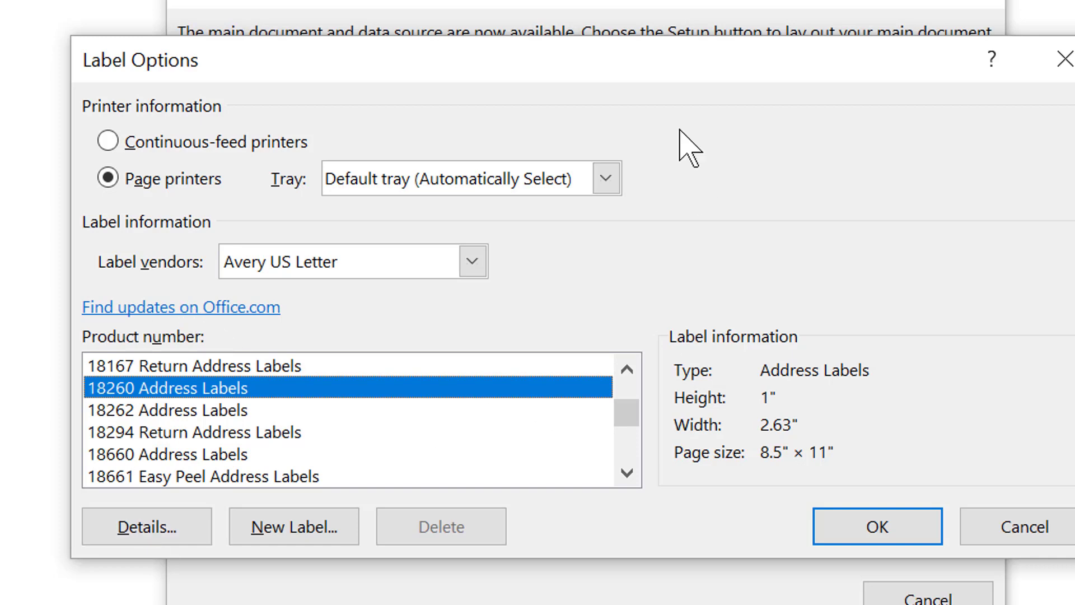
click(862, 529)
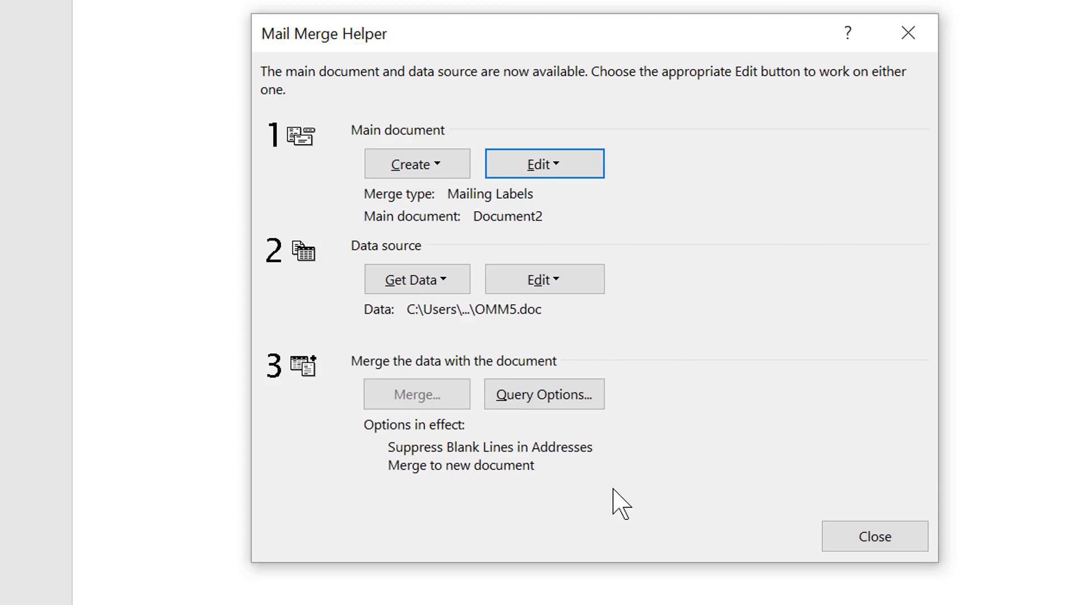
click(878, 535)
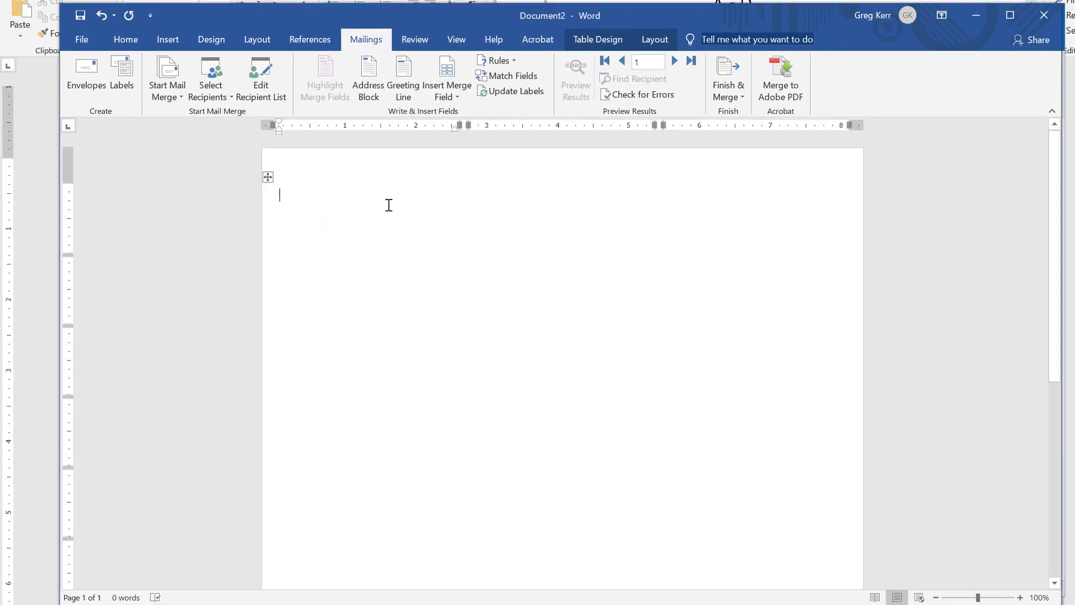
Open the Address Block setup for the first label and bring the whole dialog into view
click(362, 95)
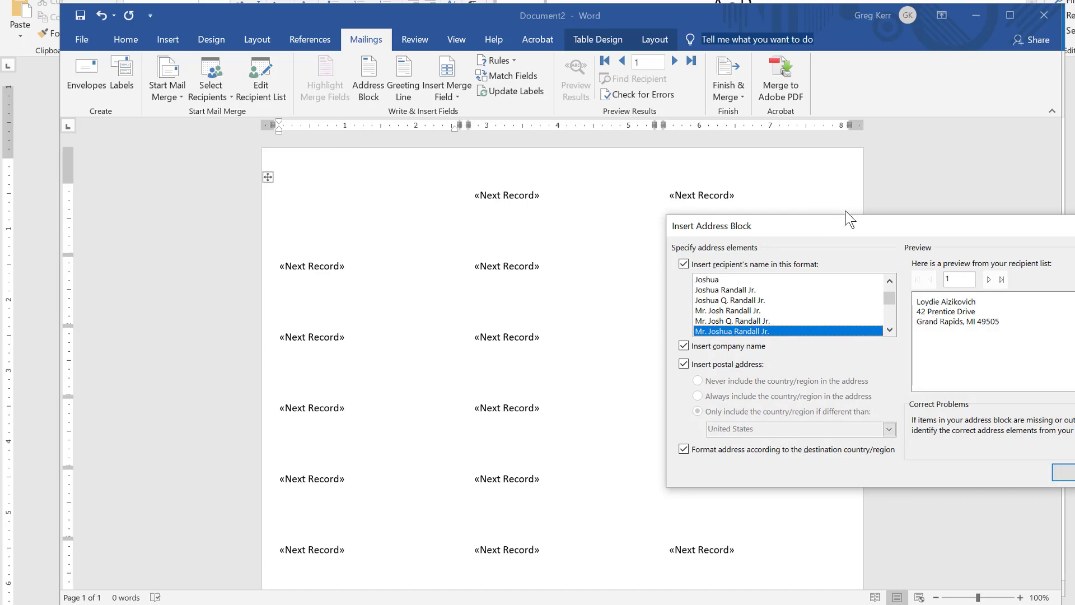
drag(875, 222, 610, 233)
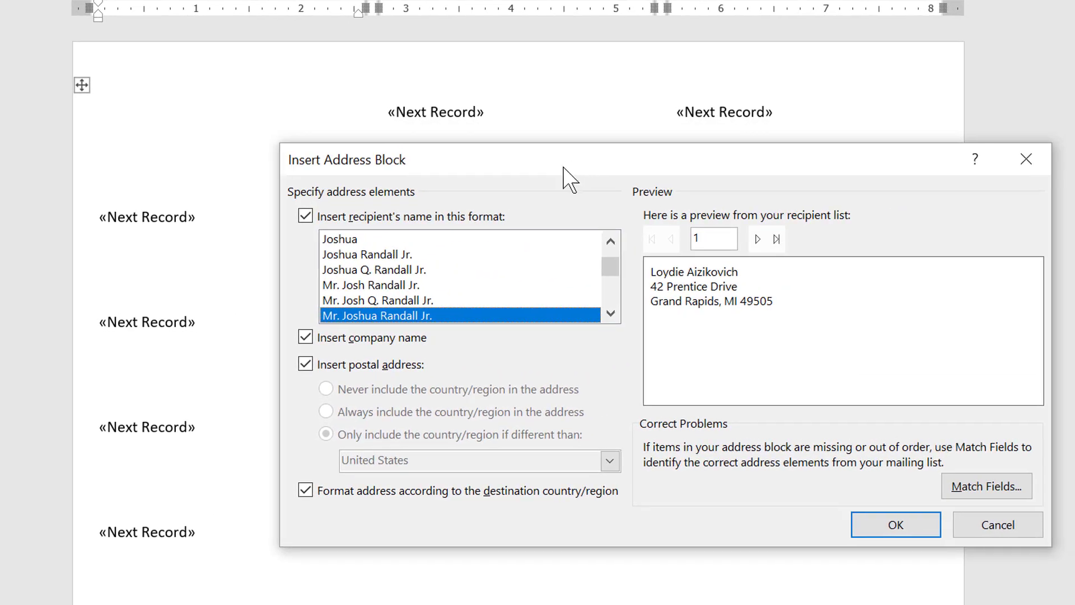
drag(563, 167, 552, 170)
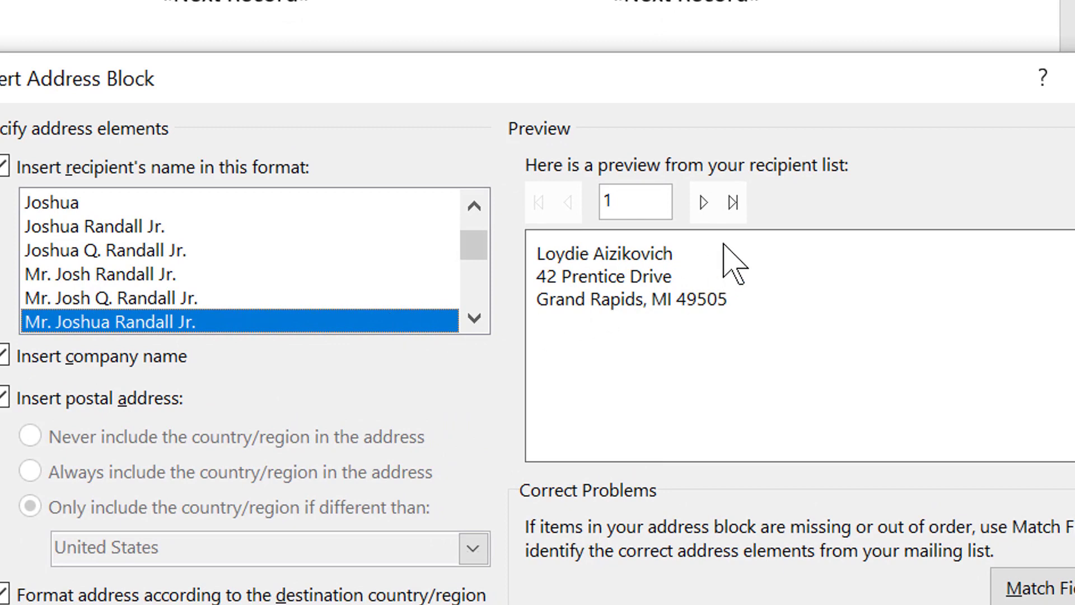
Page through the recipient address previews up to record 6 and back to record 1
click(704, 203)
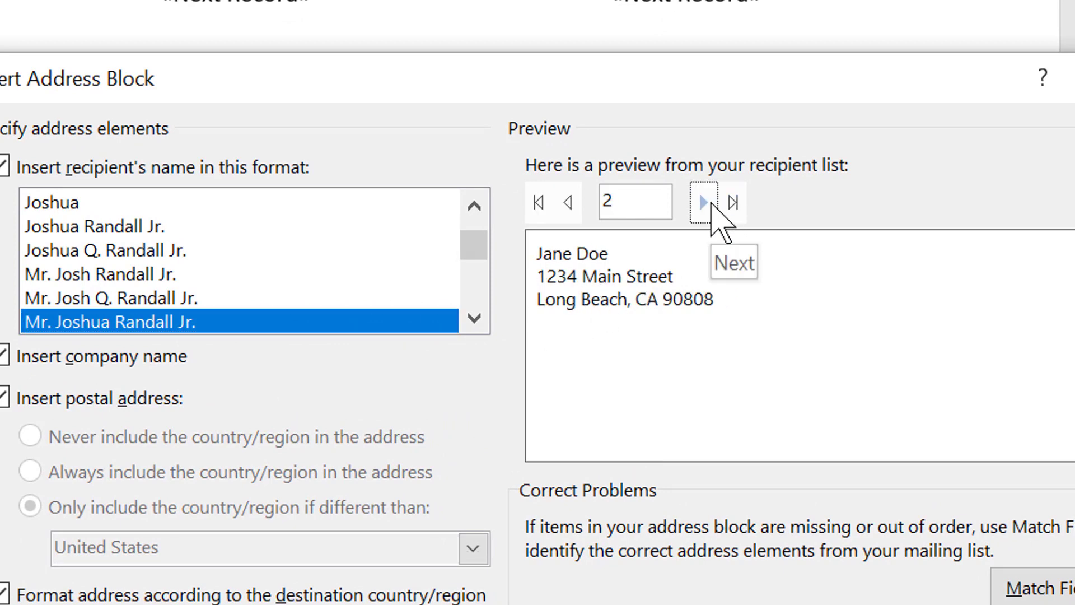
click(707, 203)
click(707, 203)
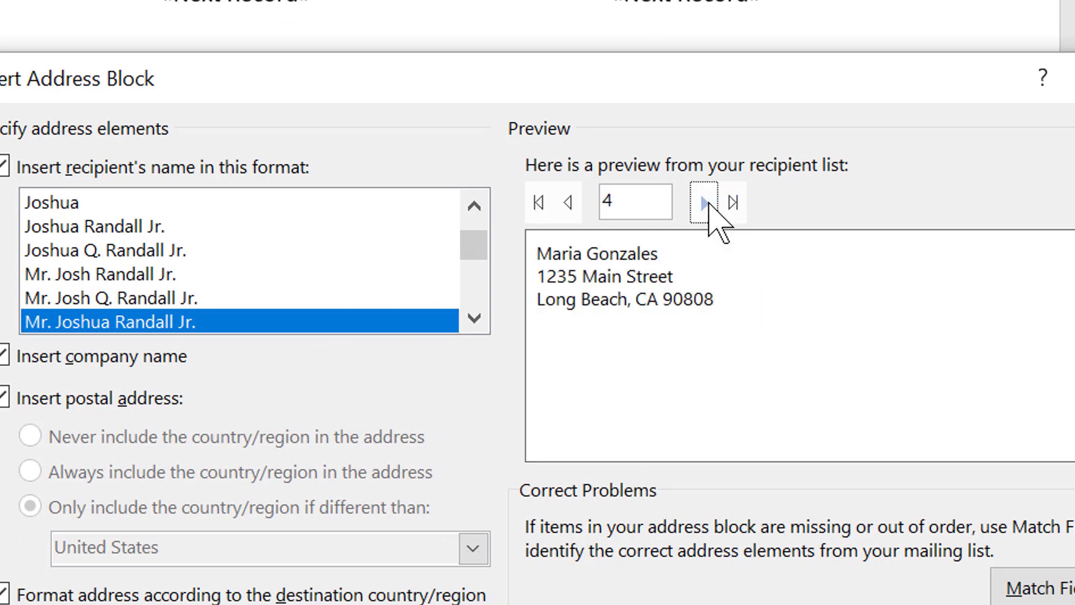
click(707, 204)
click(707, 203)
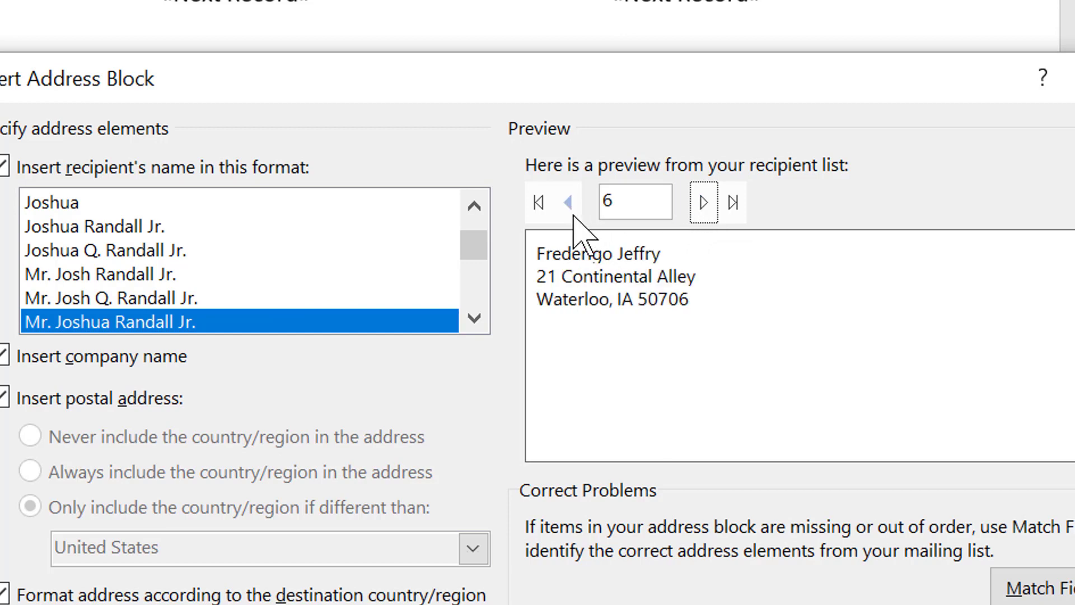
click(572, 215)
click(572, 215)
click(572, 215)
click(571, 214)
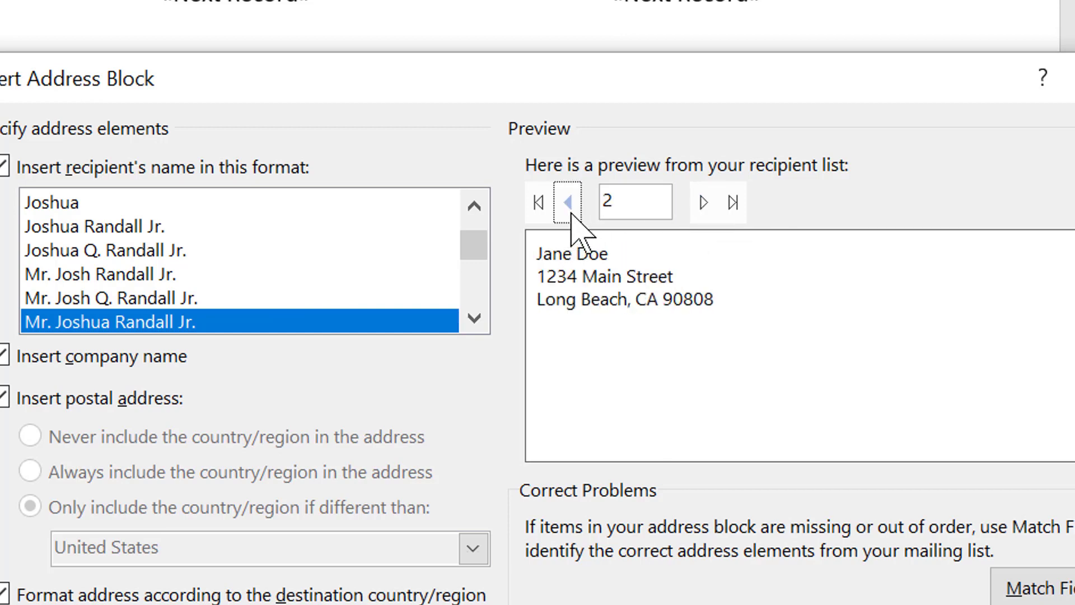
click(572, 215)
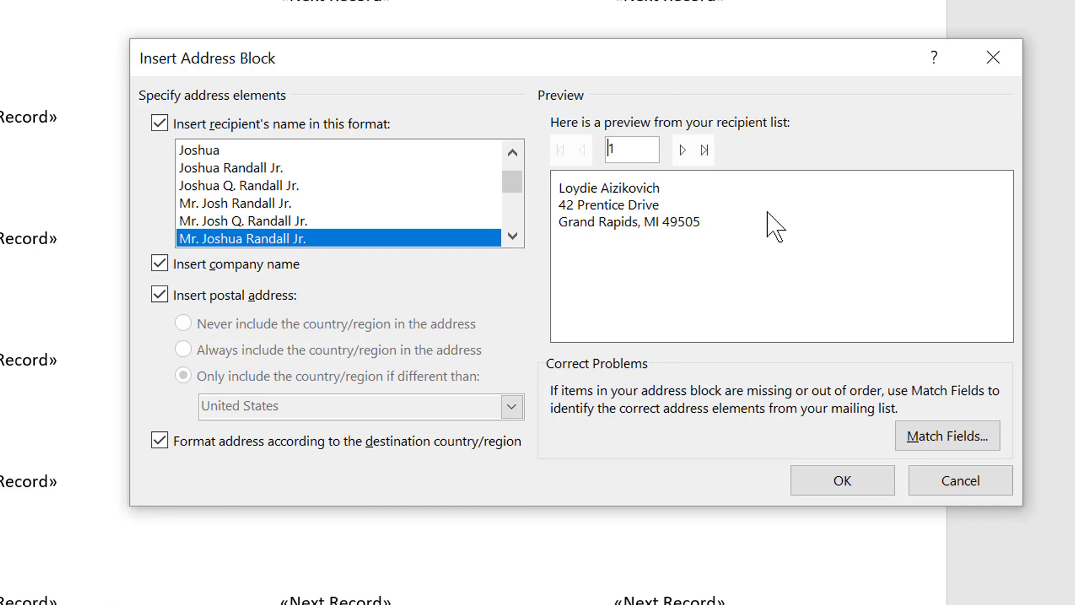
Examine how the recipient list fields are matched to the address block fields, without changing the matching
click(946, 437)
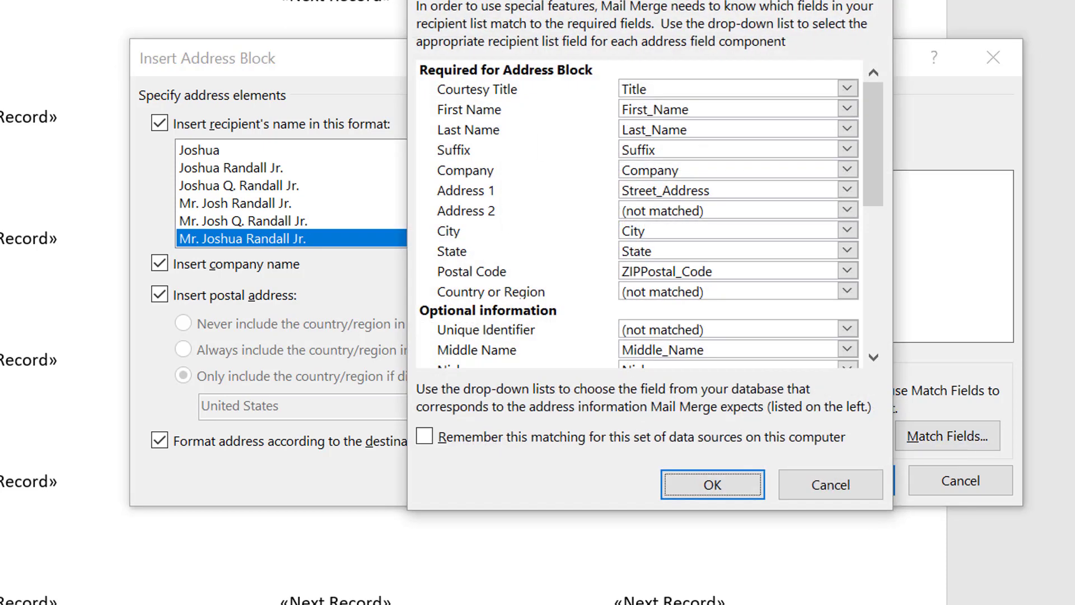
drag(794, 0, 708, 16)
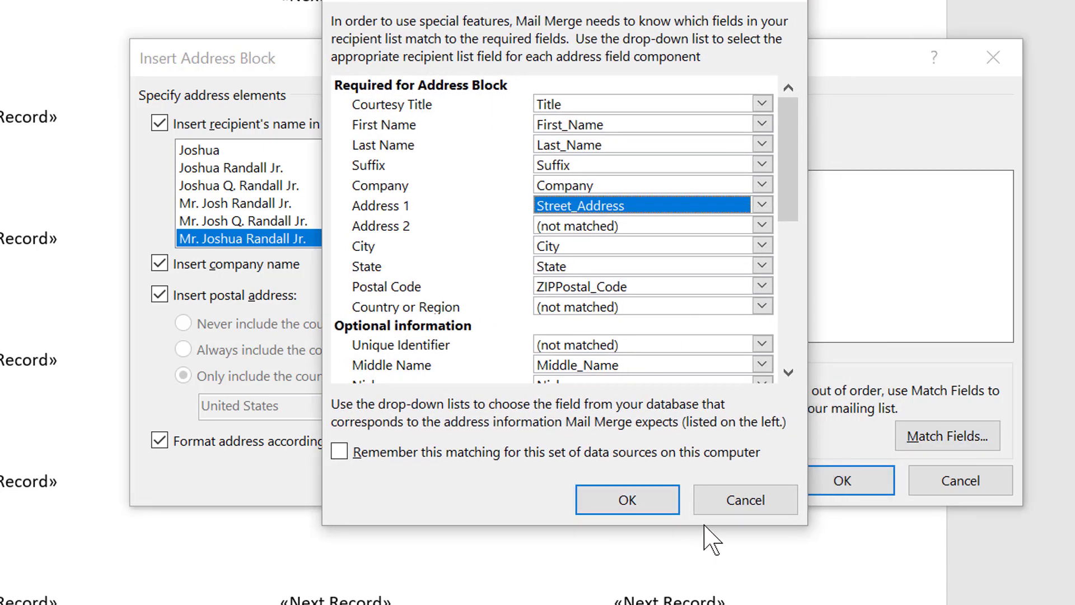
click(766, 497)
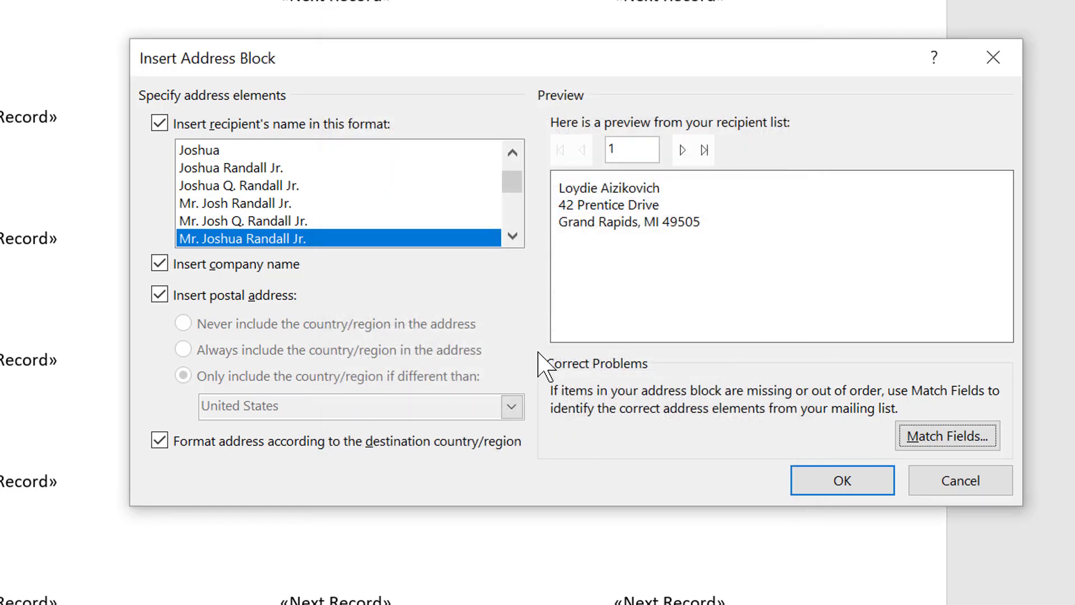
Insert the address block into all labels on the sheet and preview the merged results
click(806, 488)
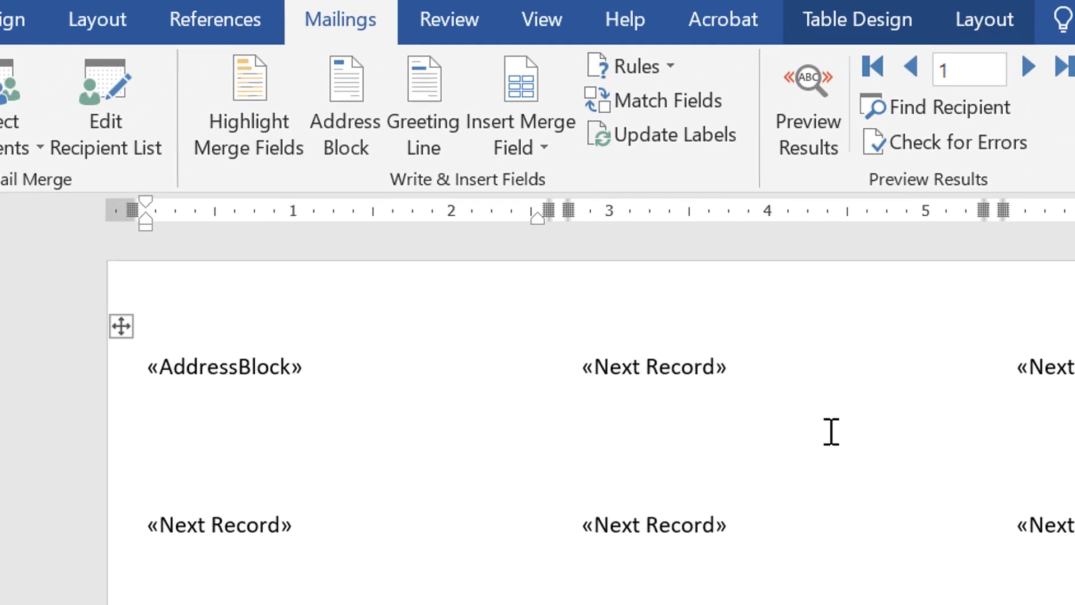
click(640, 135)
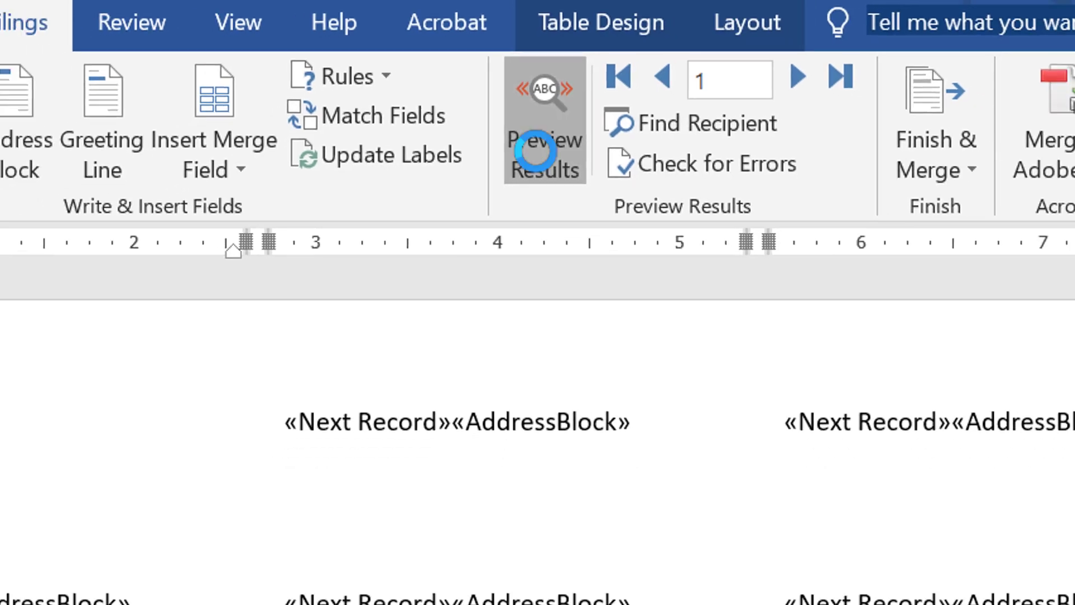
click(540, 187)
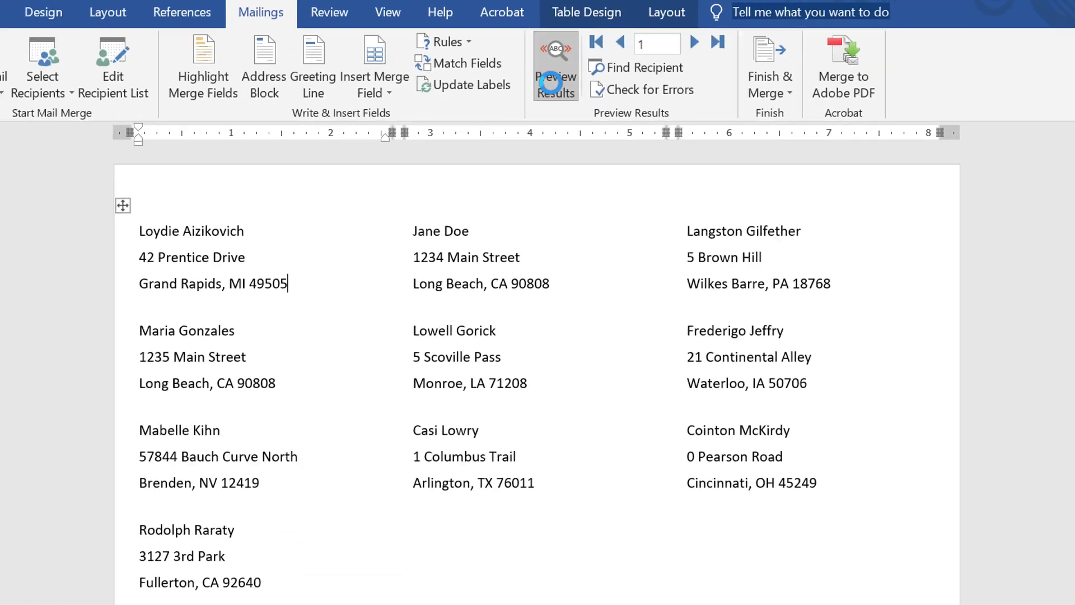